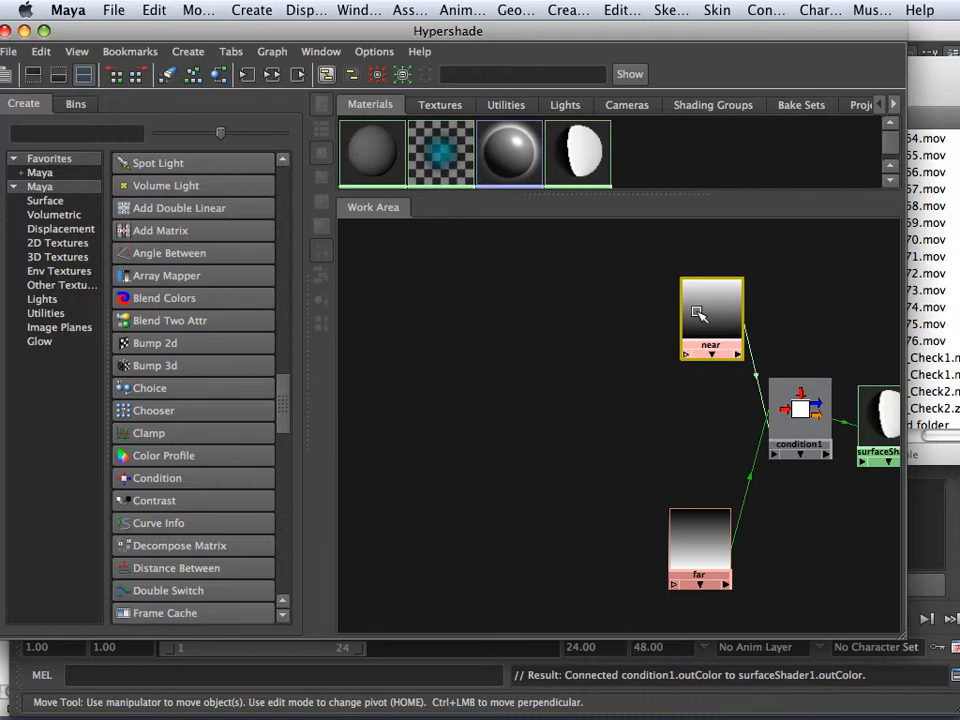
Align the far ramp beneath the near ramp, then create a Clamp utility node and place it just left of the near ramp.
left_click_drag(679, 517, 695, 517)
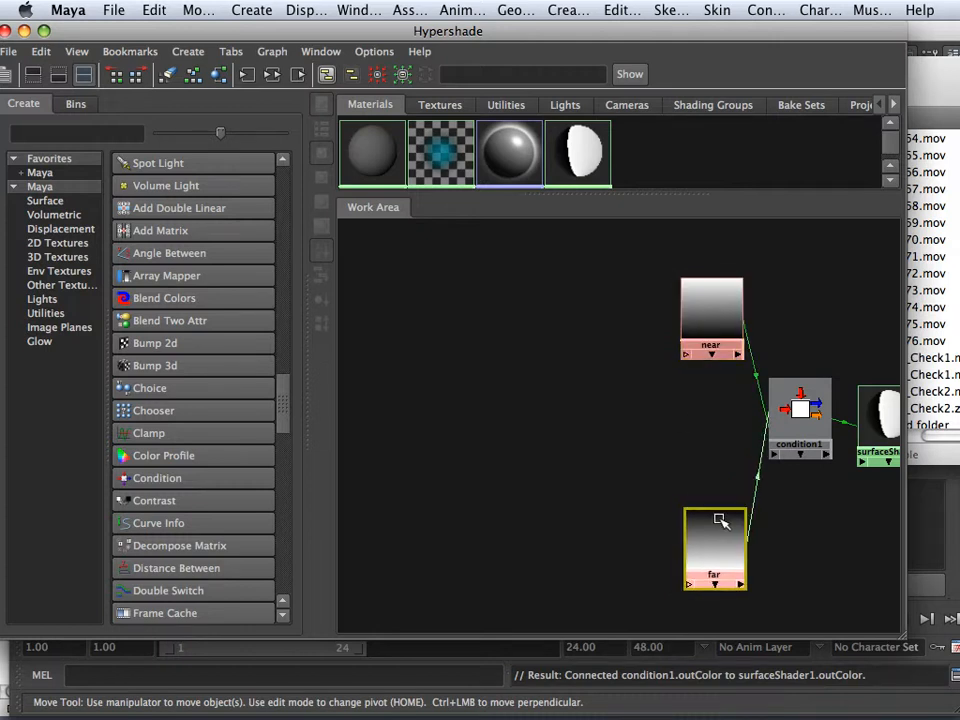
right_click_drag(546, 337, 534, 339, "alt")
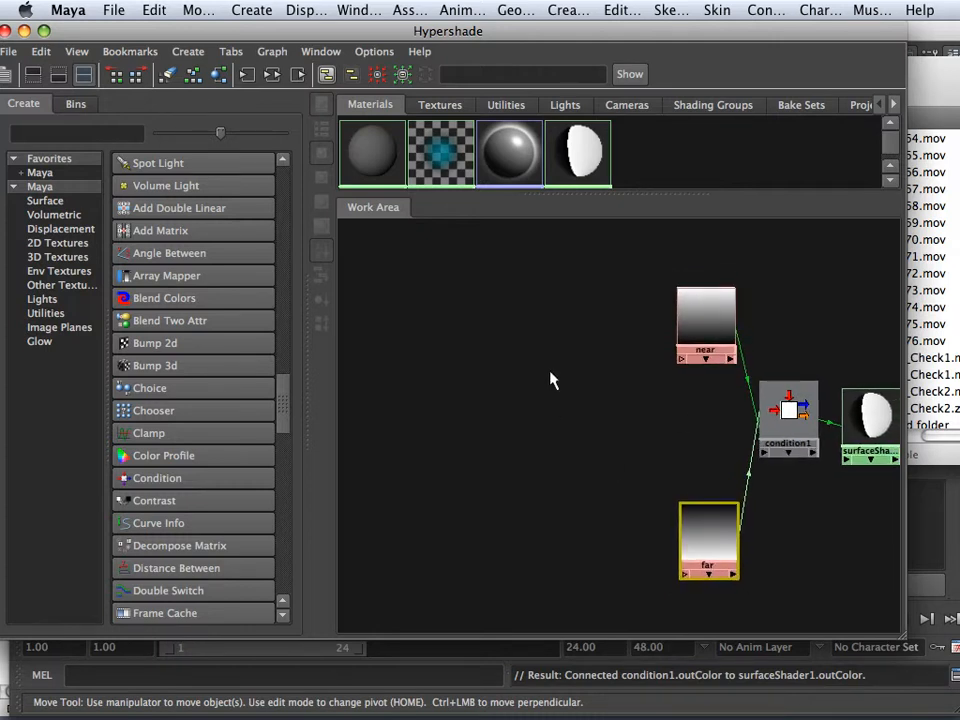
middle_click_drag(553, 381, 572, 354, "alt")
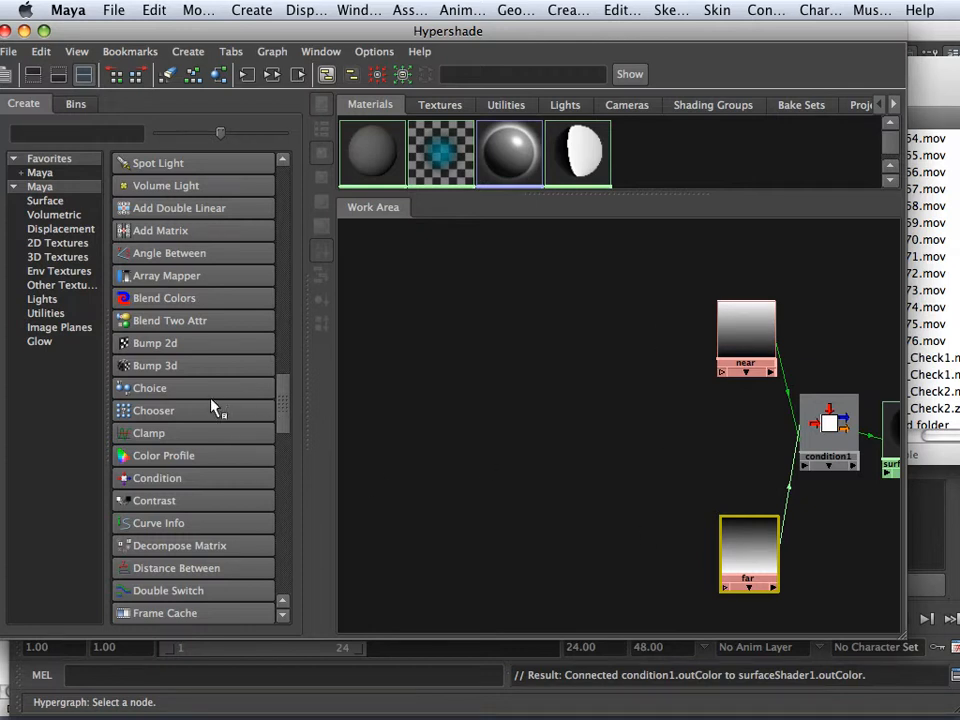
scroll(213, 408, "down", 1)
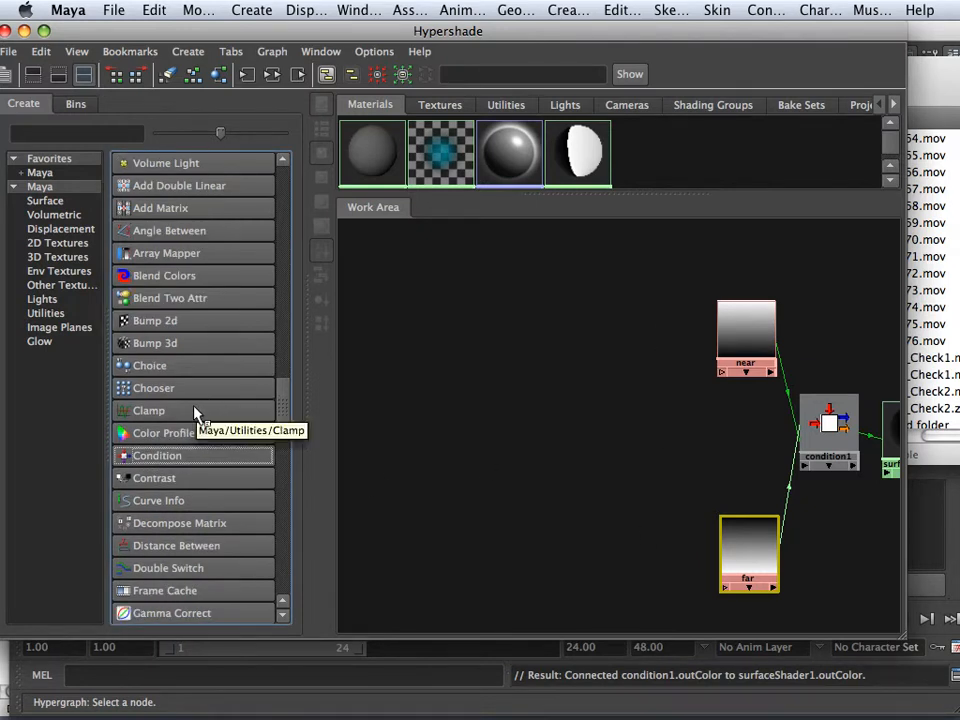
left_click(194, 412)
left_click_drag(760, 465, 648, 320)
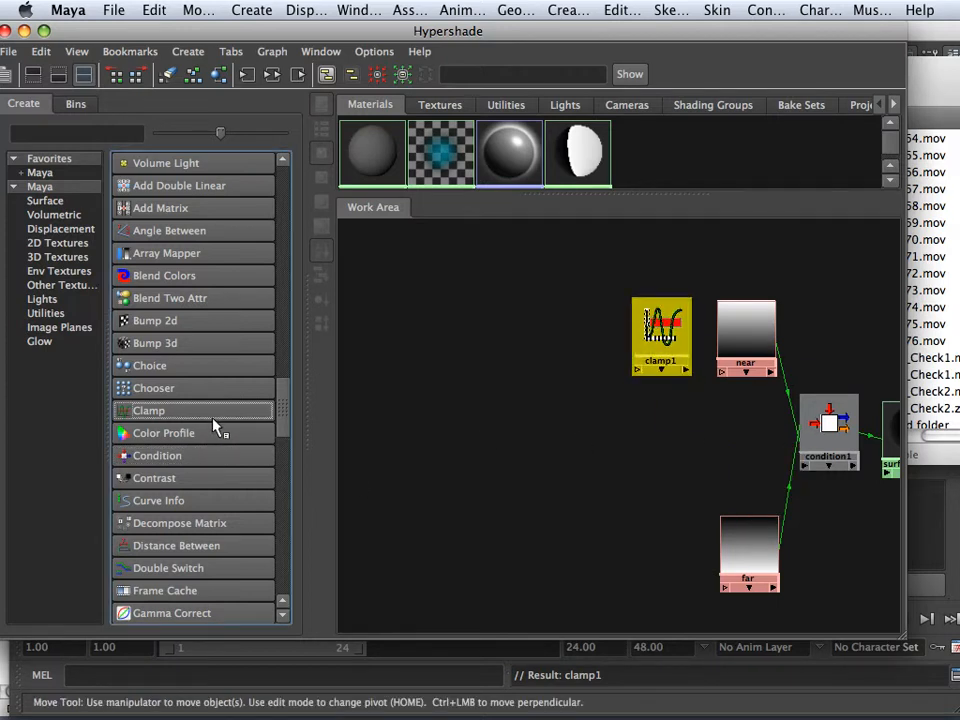
Create two Set Range utility nodes, placing one left of the clamp node and the other left of the far ramp.
scroll(215, 427, "down", 2)
scroll(215, 427, "down", 1)
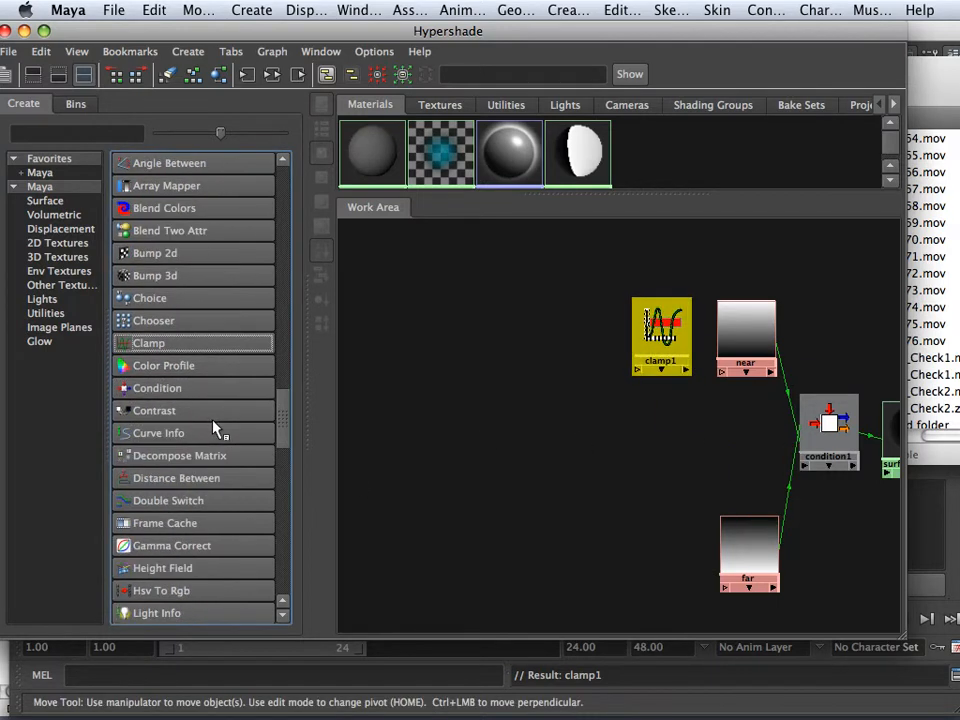
left_click_drag(283, 415, 296, 474)
scroll(297, 480, "down", 3)
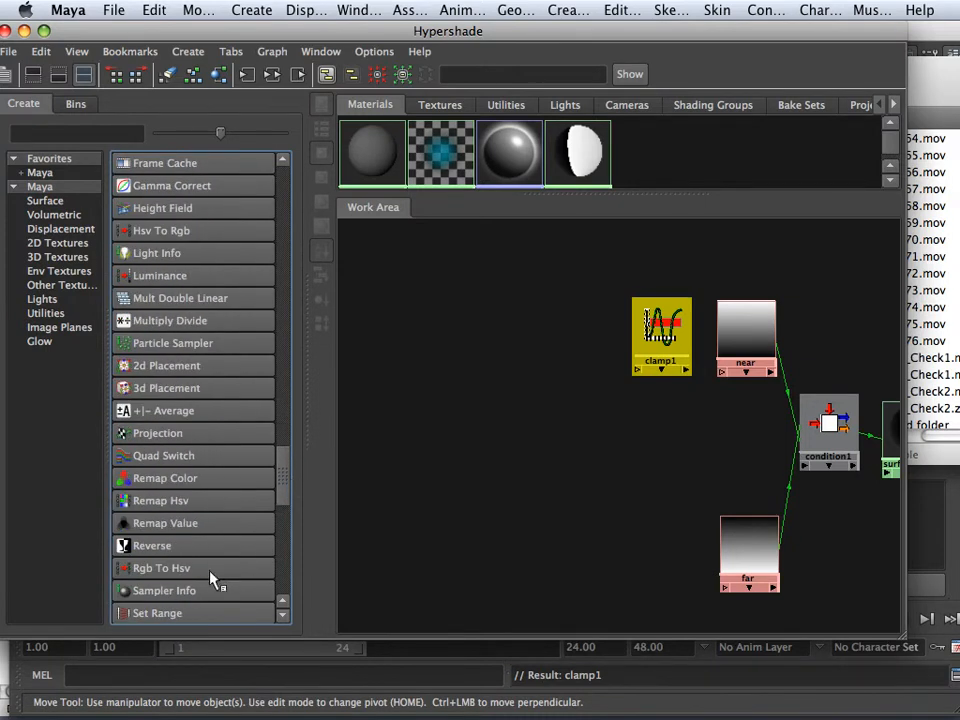
left_click(155, 615)
left_click(160, 615)
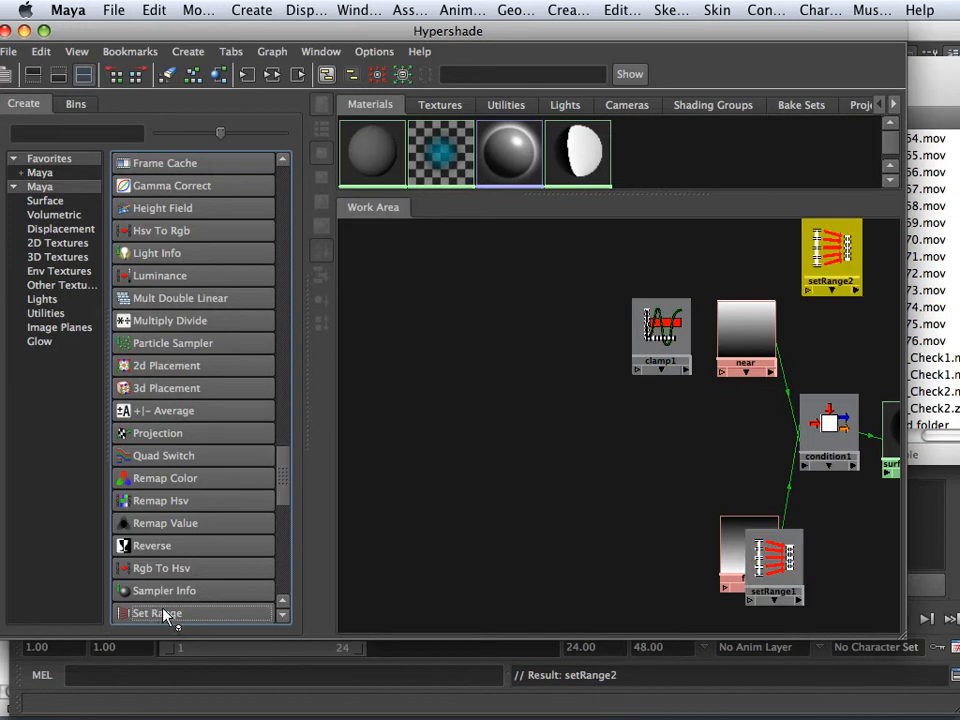
left_click_drag(819, 245, 552, 318)
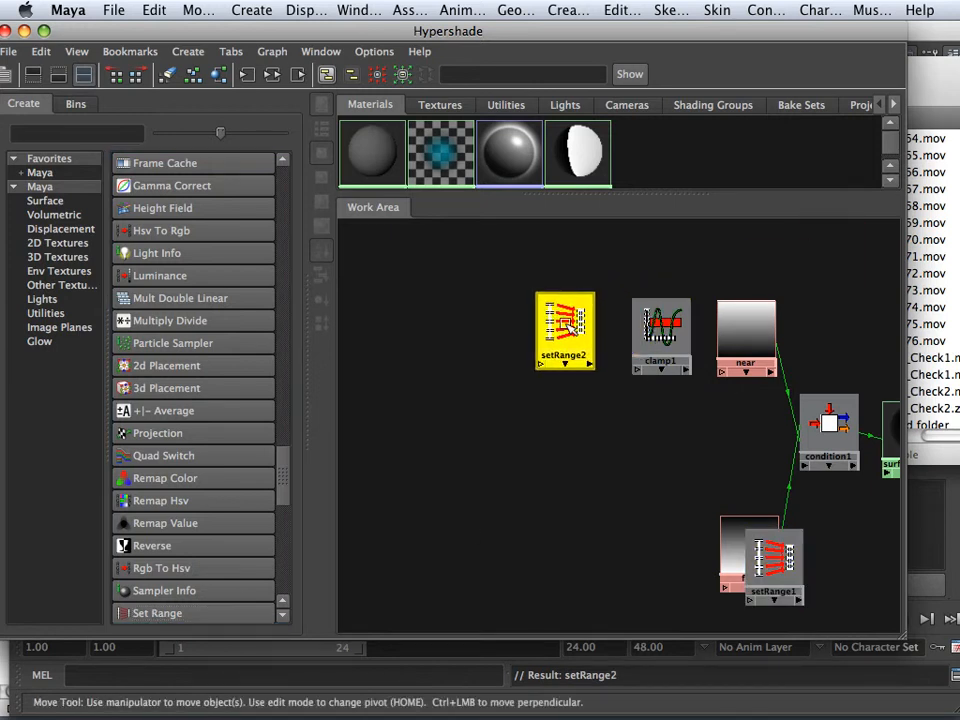
left_click_drag(745, 545, 633, 534)
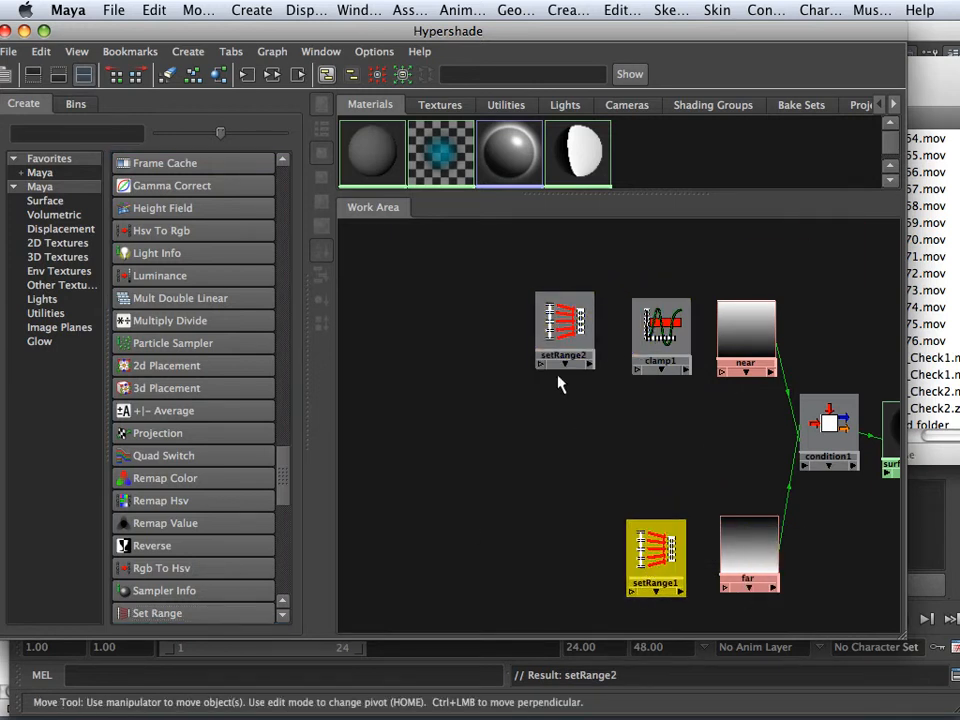
Uncover the Attribute Editor and rename the Set Range node beside the far ramp as near_range.
left_click(563, 335)
left_click_drag(683, 31, 488, 30)
left_click(785, 33)
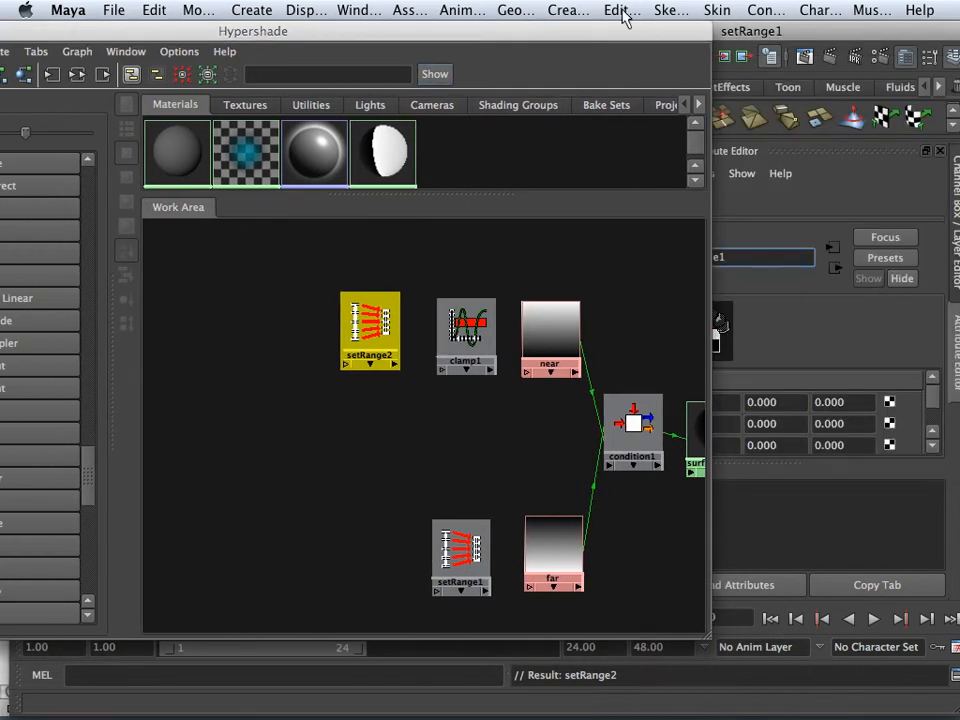
left_click_drag(592, 31, 491, 42)
left_click(752, 258)
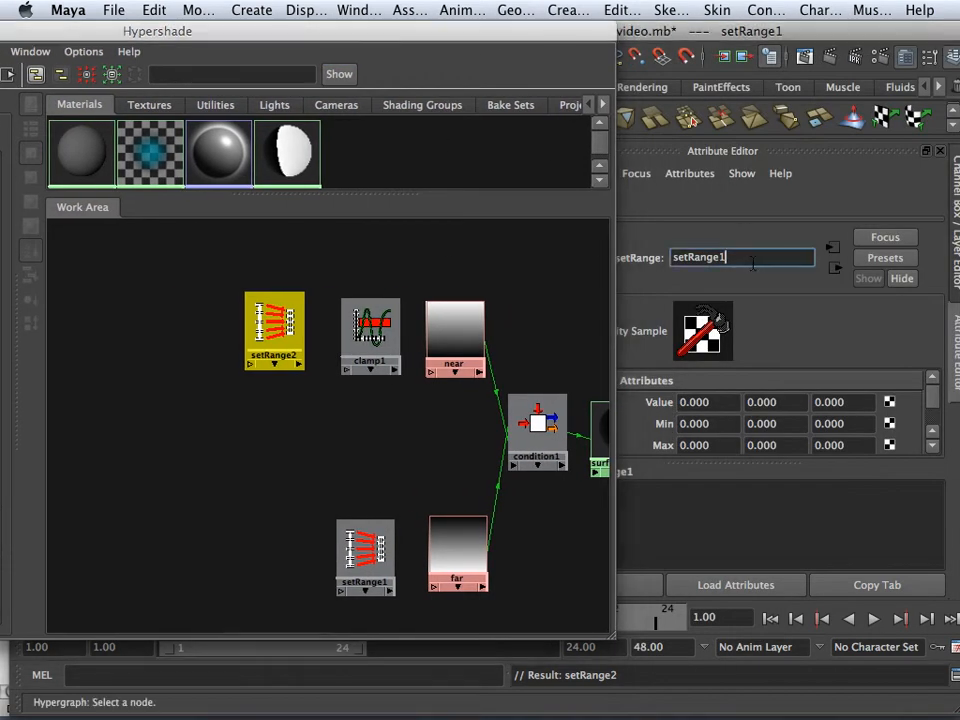
left_click_drag(752, 258, 657, 263)
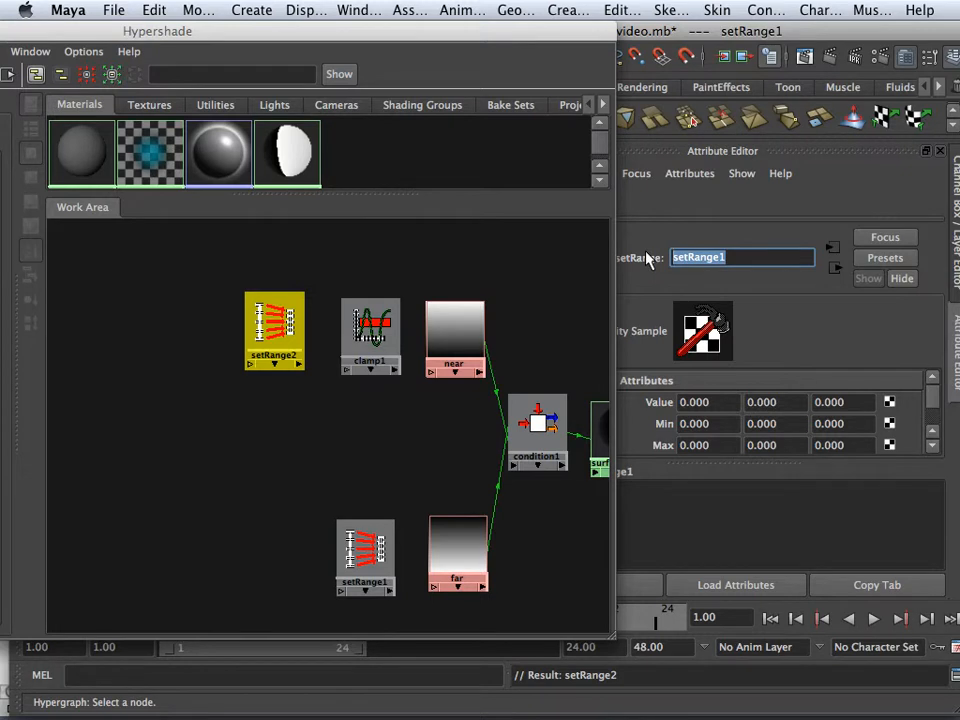
key("Right")
key("BackSpace")
key("BackSpace")
key("BackSpace")
key("BackSpace")
key("BackSpace")
key("BackSpace")
key("BackSpace")
key("BackSpace")
key("BackSpace")
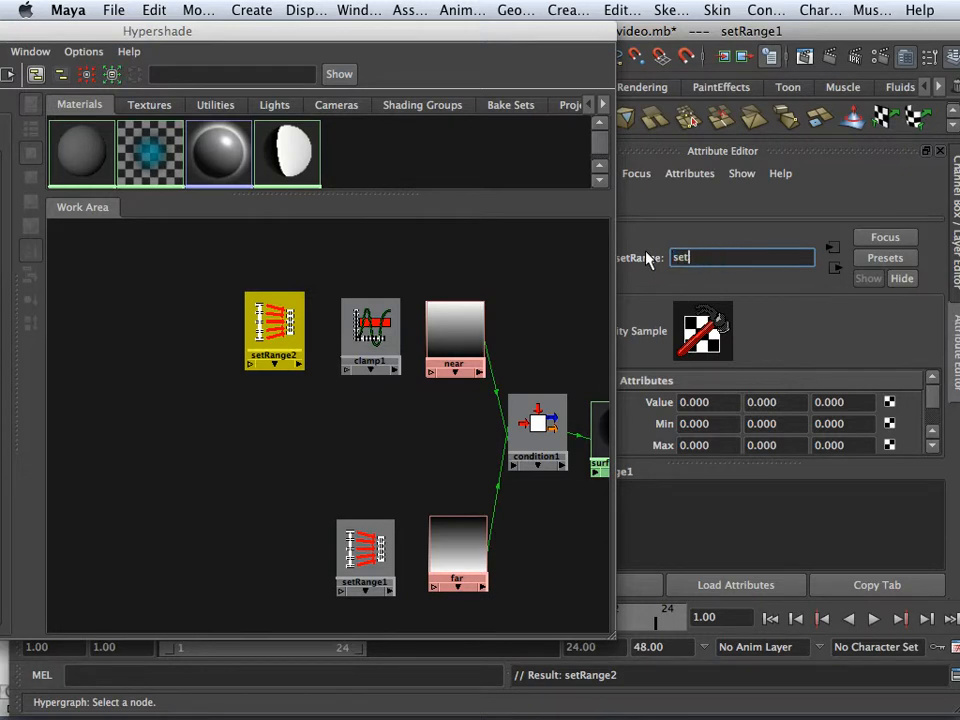
type("near range")
key("Return")
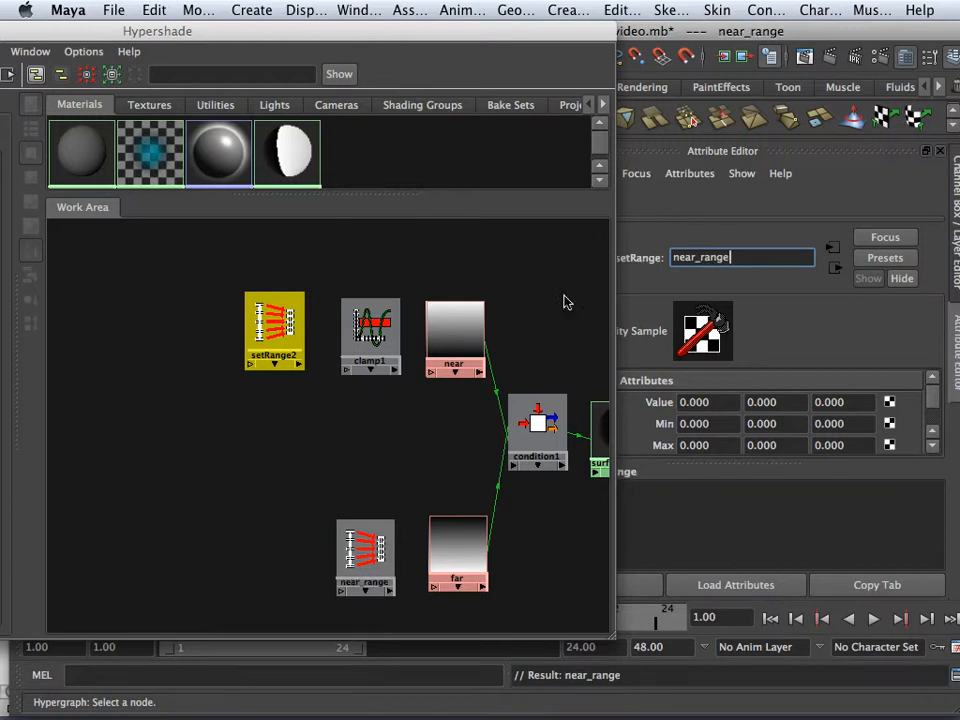
Rename the Set Range node beside the clamp node as near_range.
left_click(364, 586)
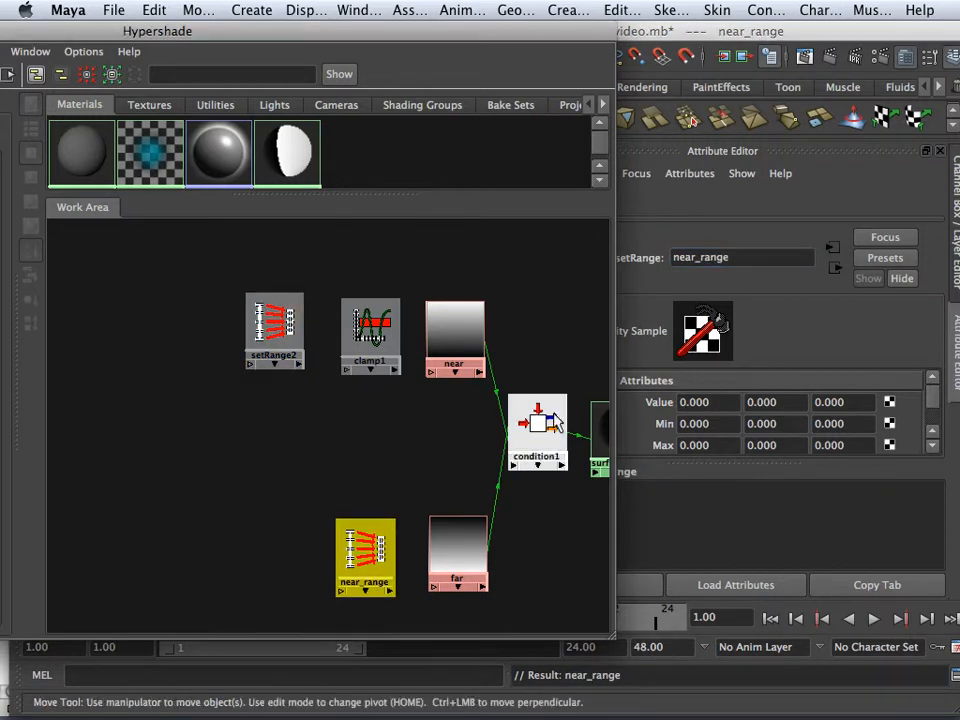
left_click(274, 325)
double_click(739, 258)
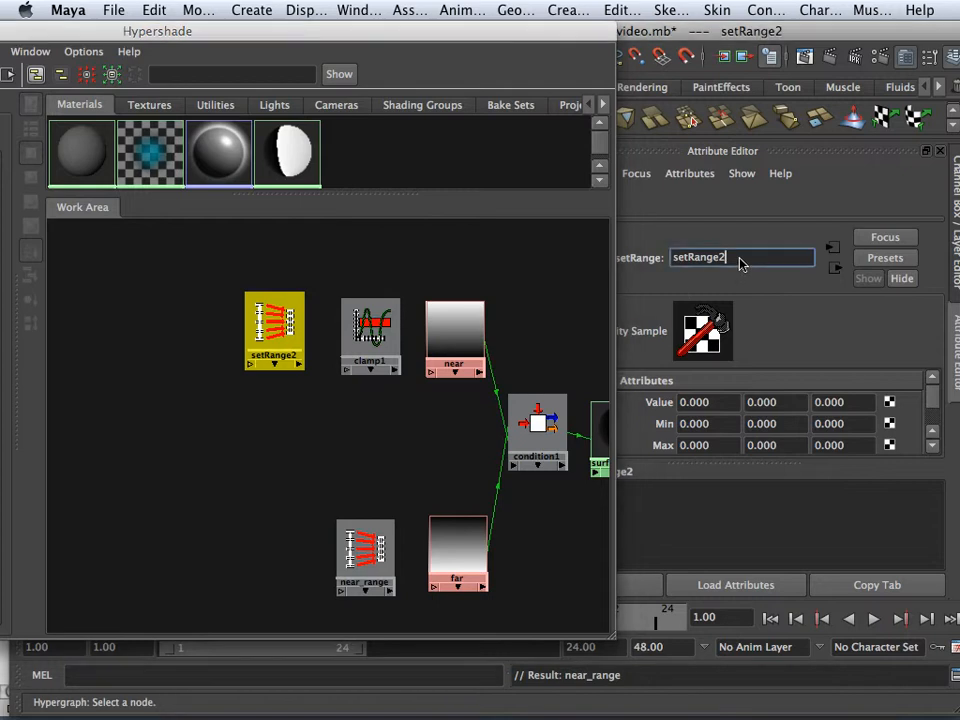
type("near_range")
key("Return")
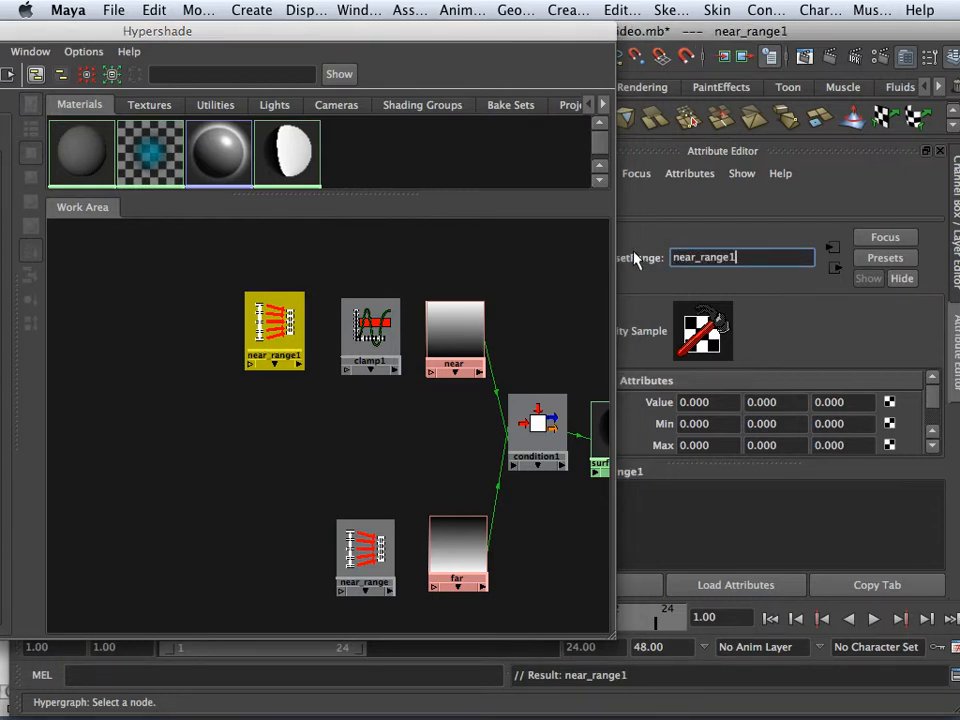
Replace "near" with "far" in the name of the Set Range node beside the clamp, making it far_range1.
left_click(390, 530)
left_click(697, 258)
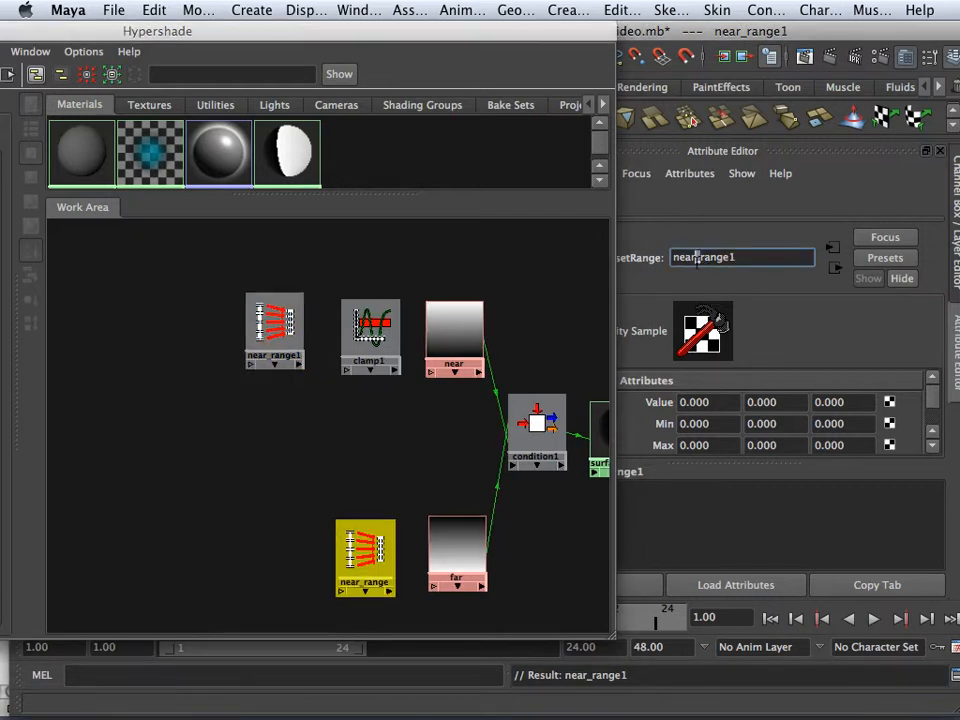
key("BackSpace")
key("BackSpace")
key("BackSpace")
key("BackSpace")
type("far")
key("Return")
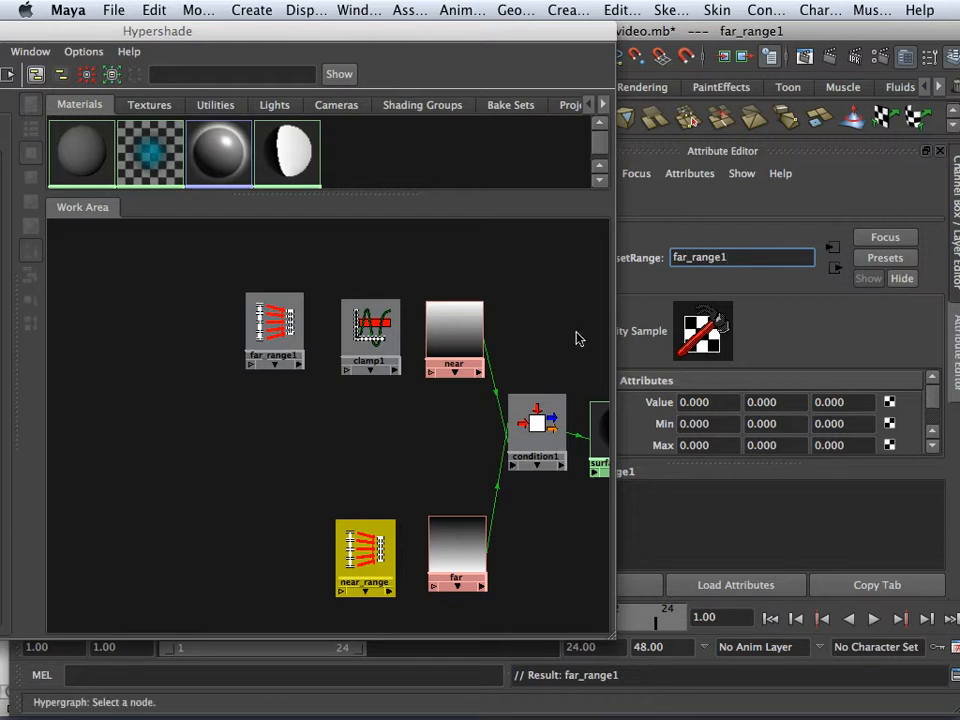
Swap the two Set Range nodes so near_range sits left of the clamp and far_range1 sits left of the far ramp.
left_click(274, 322)
left_click(338, 543)
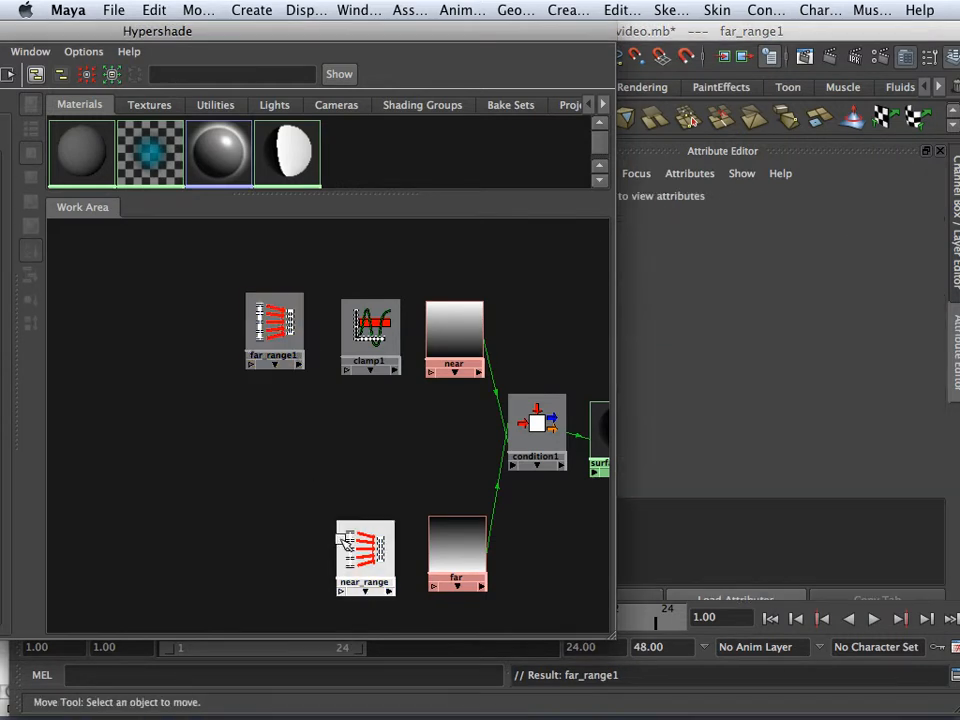
left_click_drag(354, 535, 187, 359)
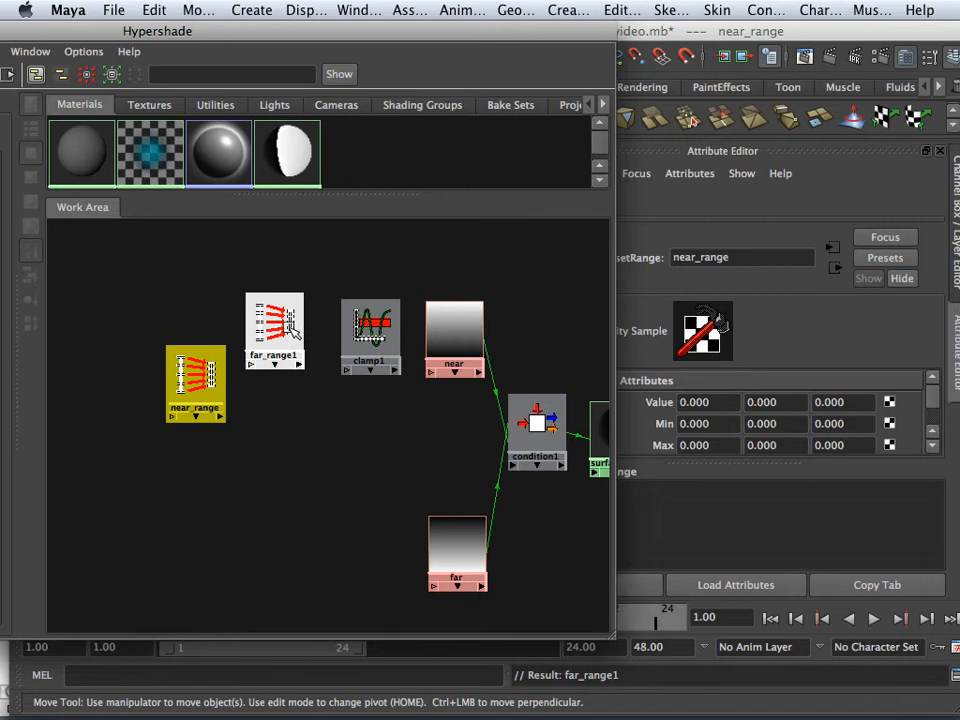
left_click_drag(286, 322, 343, 571)
left_click_drag(212, 383, 309, 338)
left_click_drag(326, 561, 349, 535)
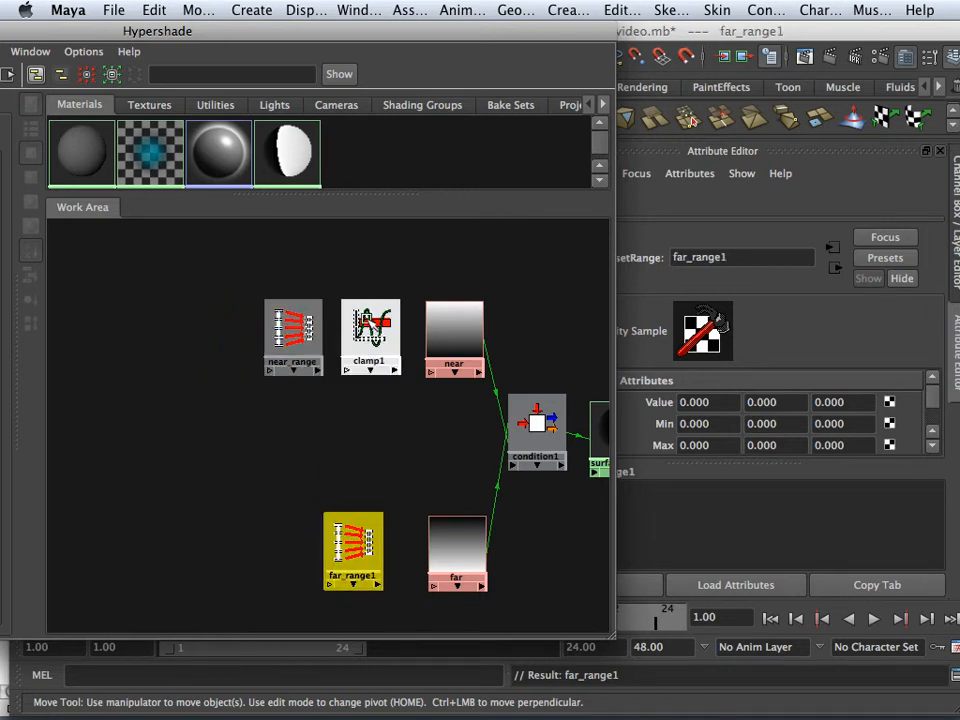
Connect the clamp node's outputB to the near ramp's vCoord in the Connection Editor.
middle_click_drag(368, 328, 450, 337)
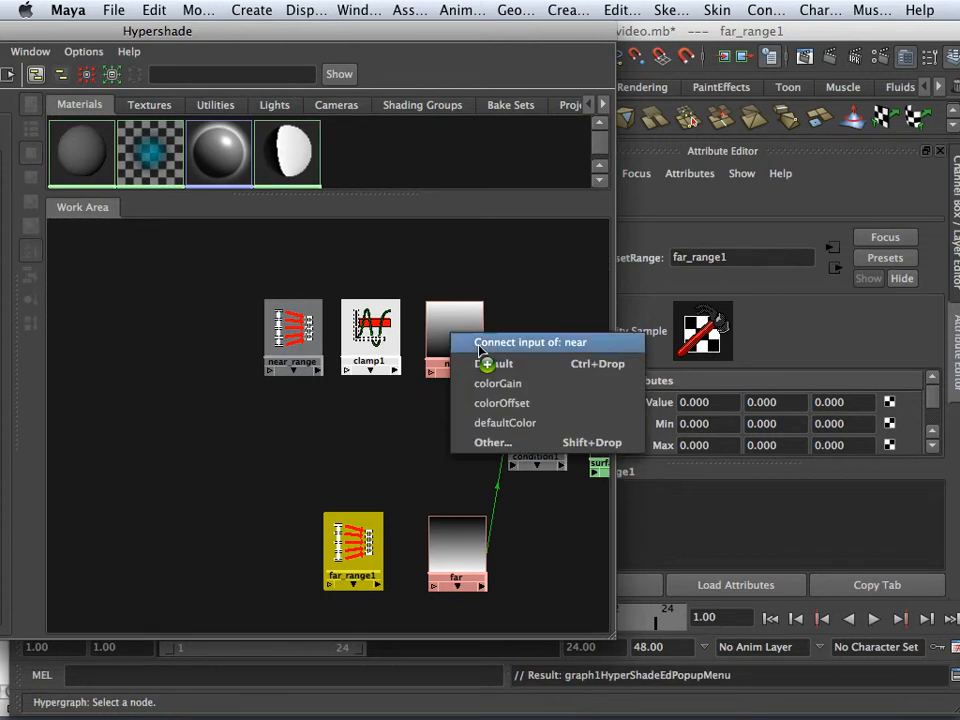
left_click(496, 441)
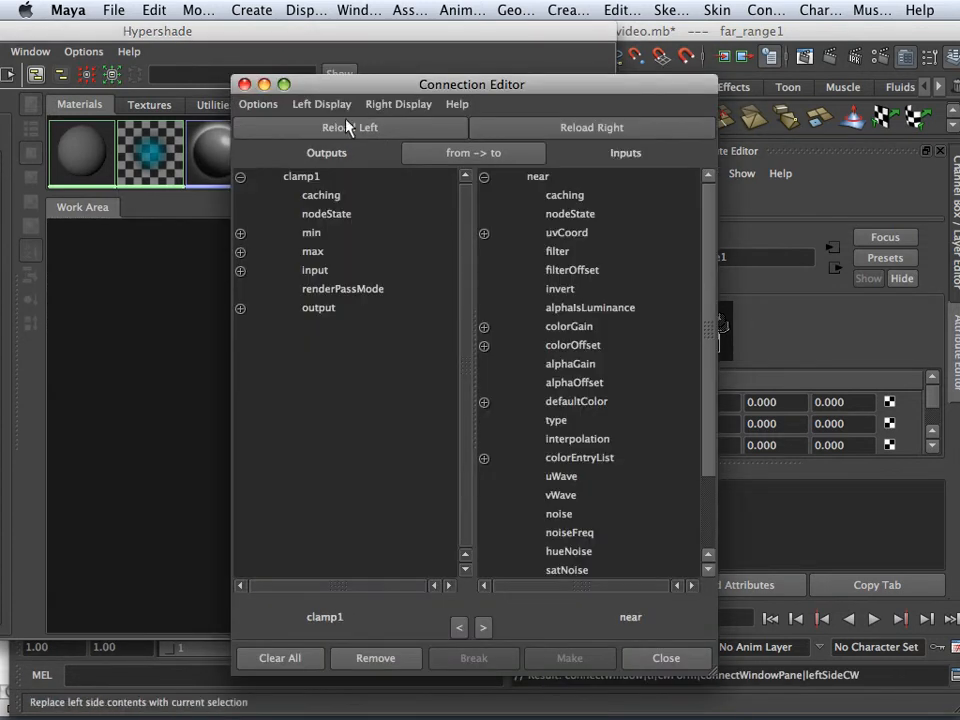
left_click(241, 310)
left_click(345, 365)
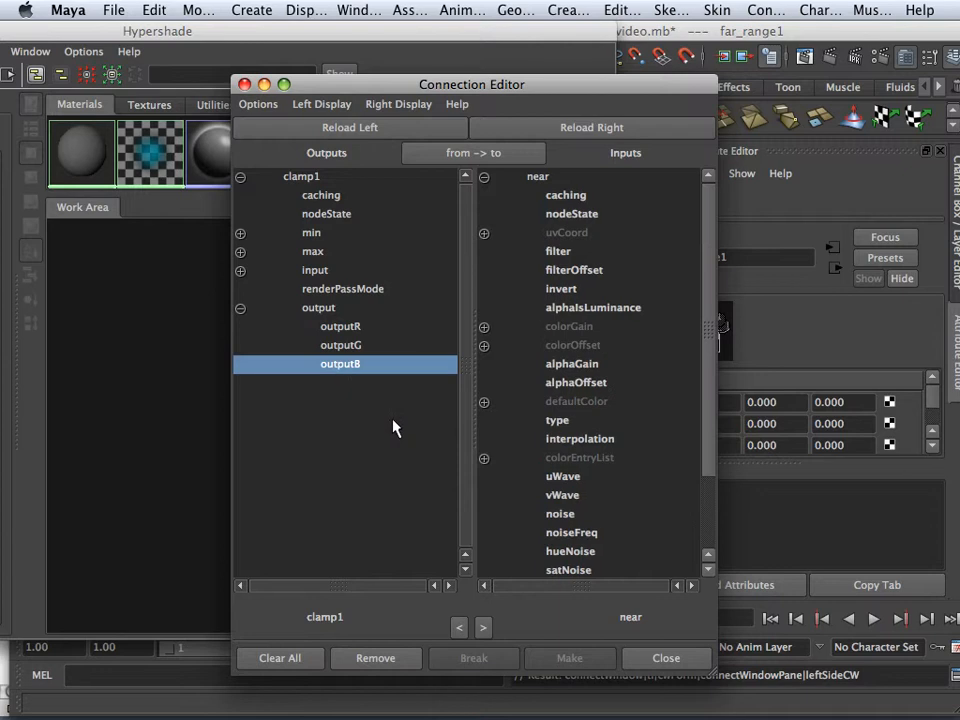
left_click(485, 234)
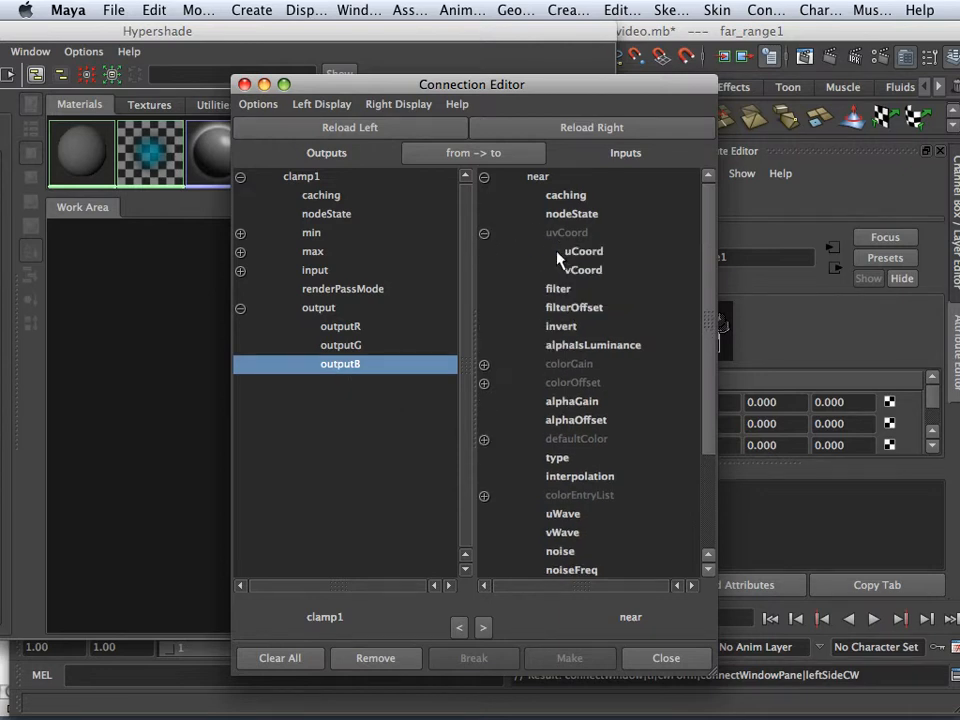
left_click(545, 270)
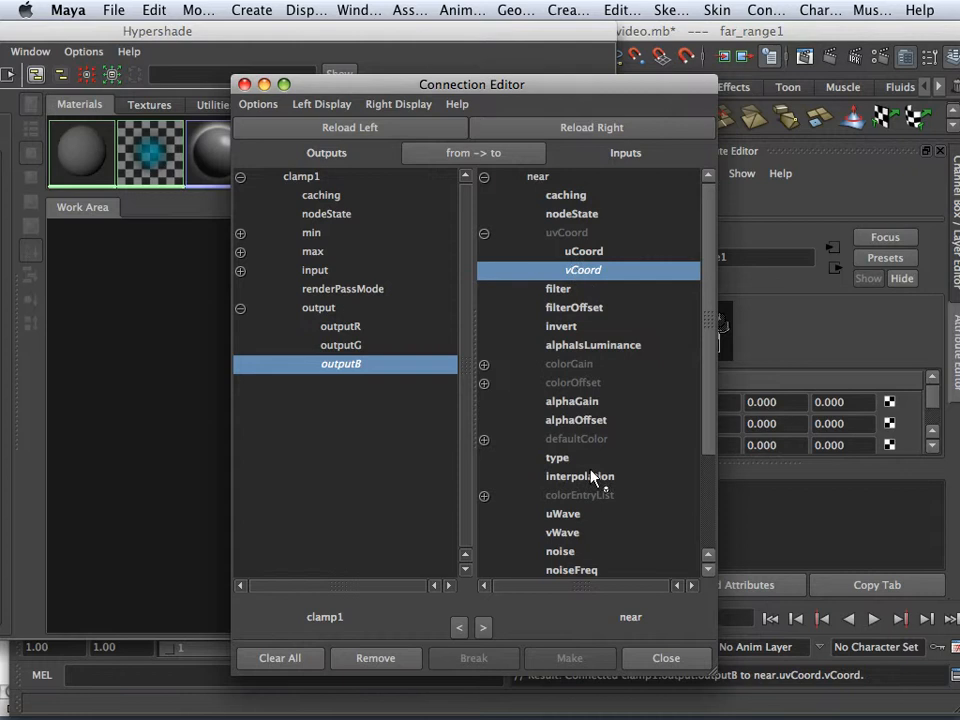
left_click(649, 659)
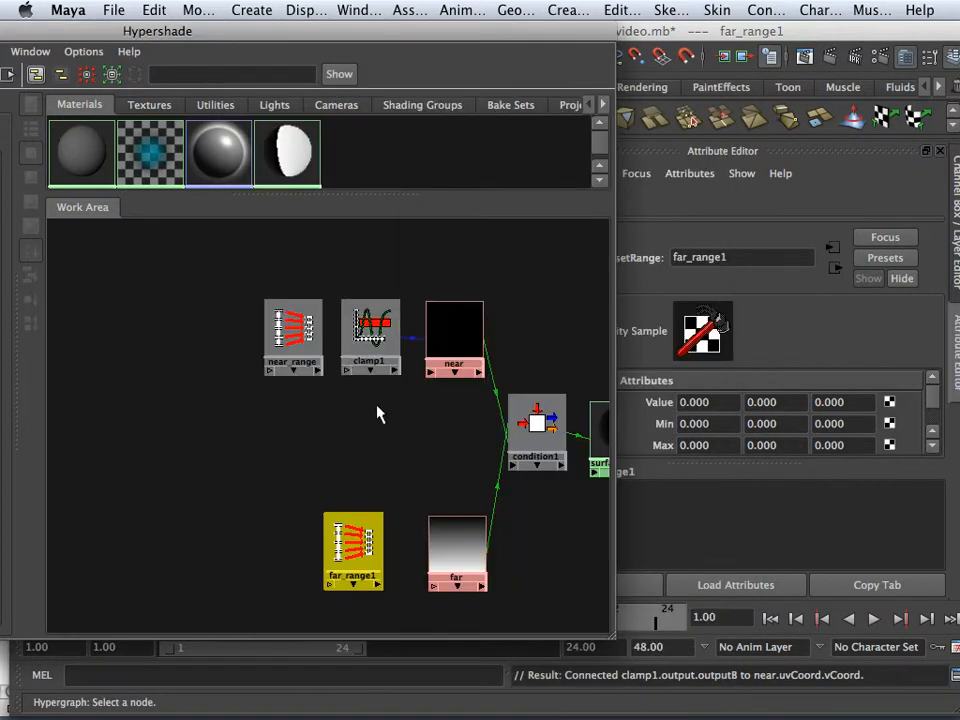
Connect far_range1's outValueZ to the far ramp's vCoord in the Connection Editor.
left_click_drag(455, 333, 462, 328)
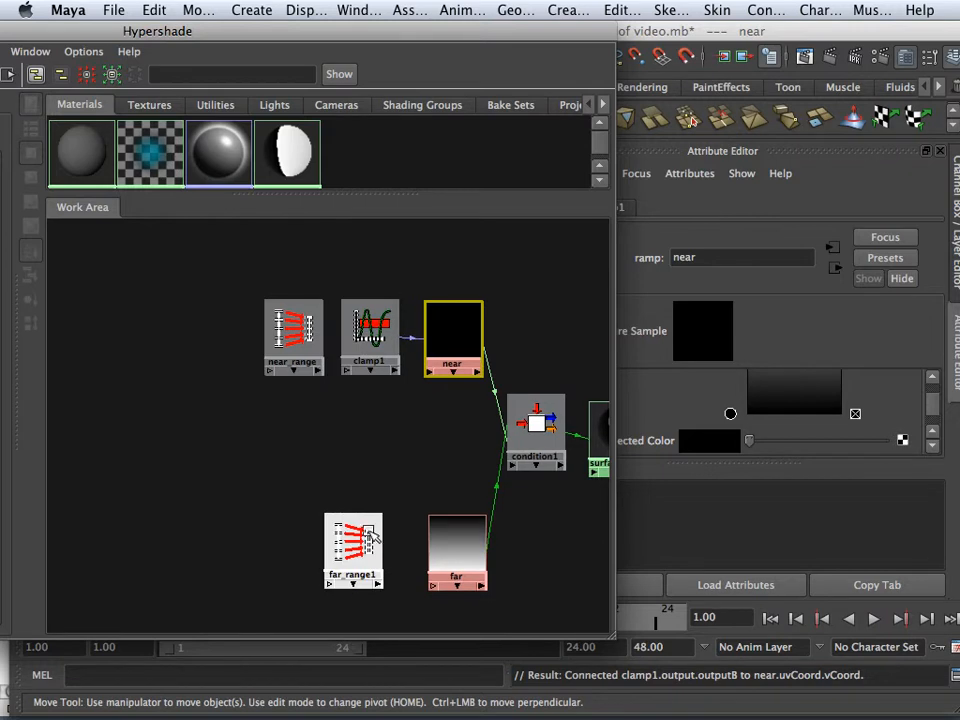
middle_click_drag(368, 537, 458, 548)
left_click(503, 653)
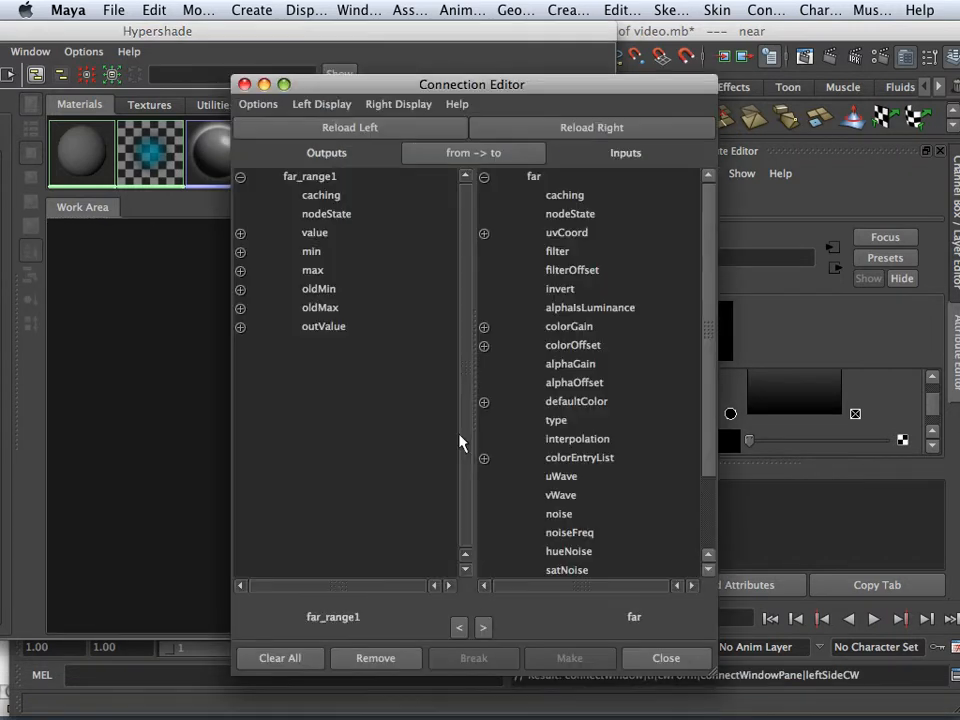
left_click(240, 327)
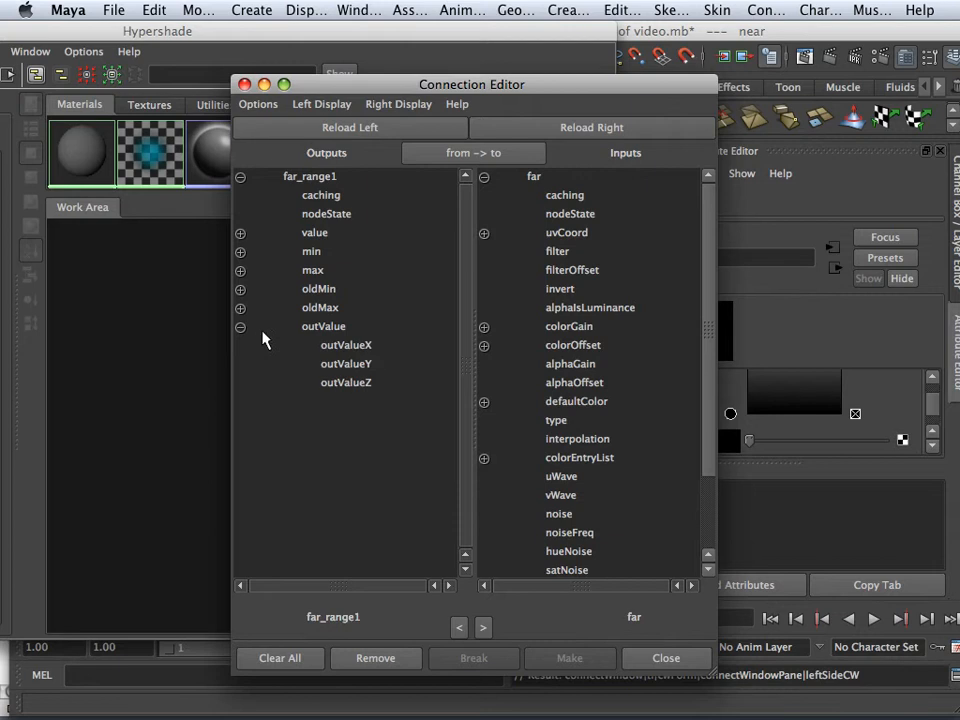
left_click(339, 385)
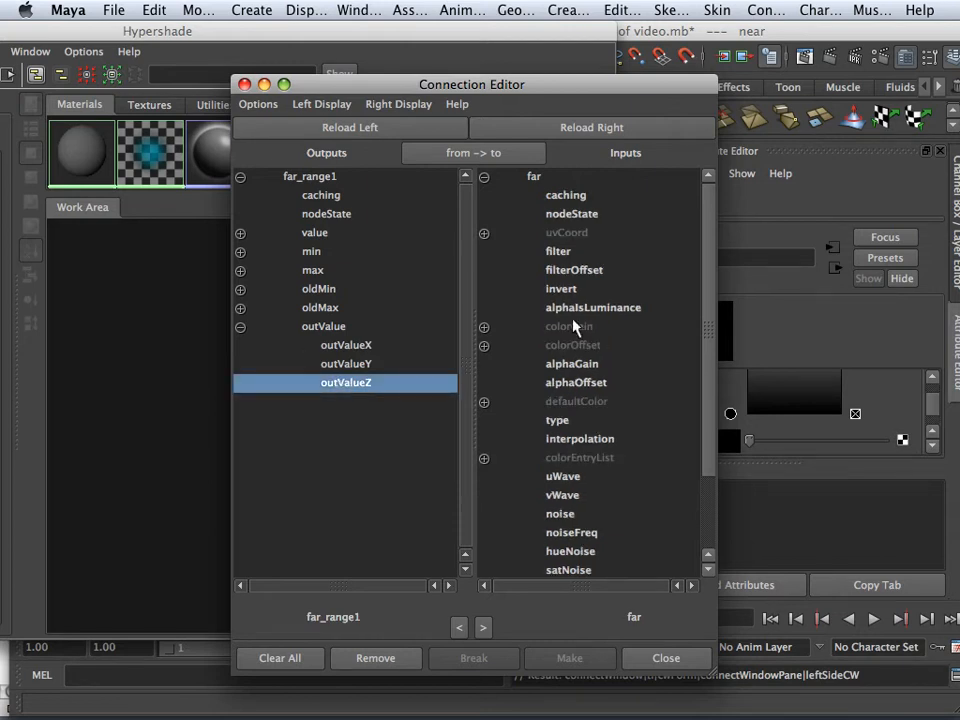
left_click(484, 234)
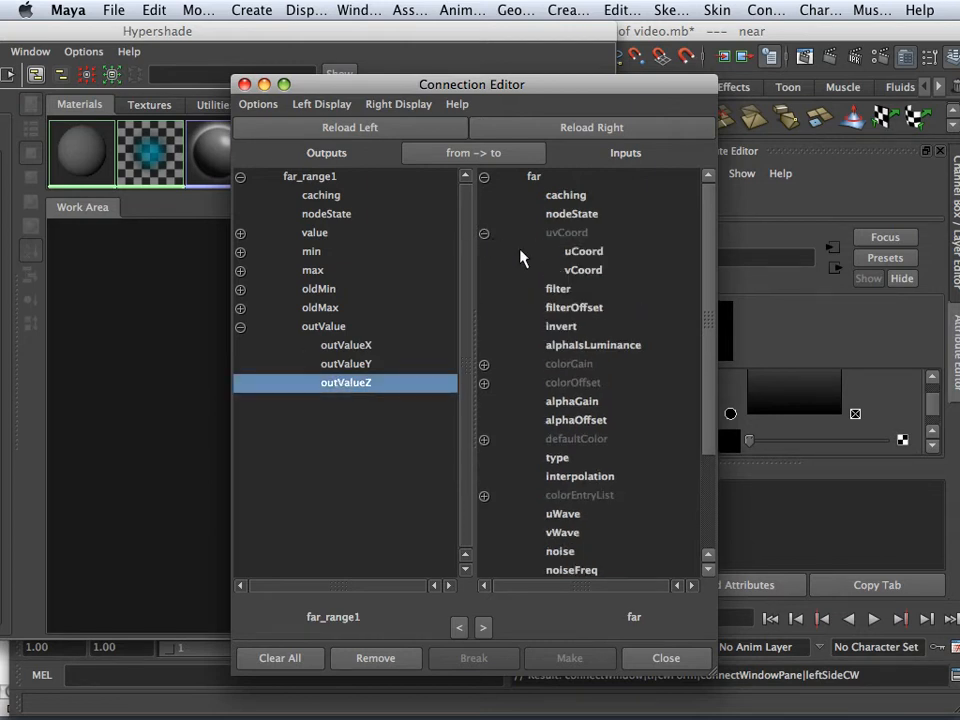
left_click(583, 271)
left_click(664, 658)
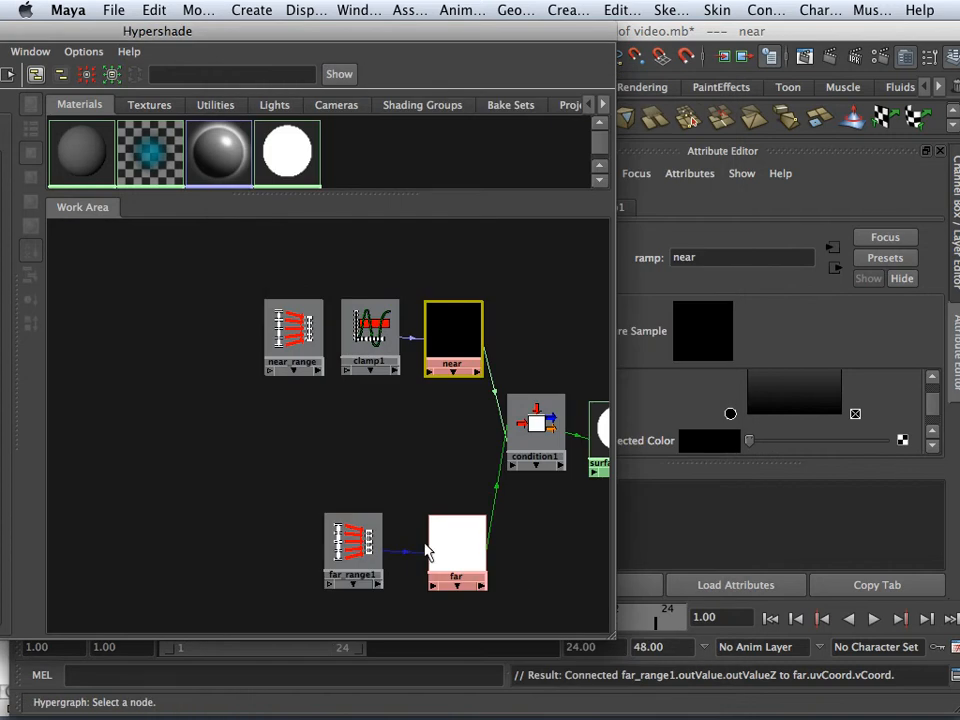
Connect near_range's outValue to the clamp node's input in the Connection Editor, and space out the clamp and near ramp nodes.
left_click_drag(355, 545, 368, 545)
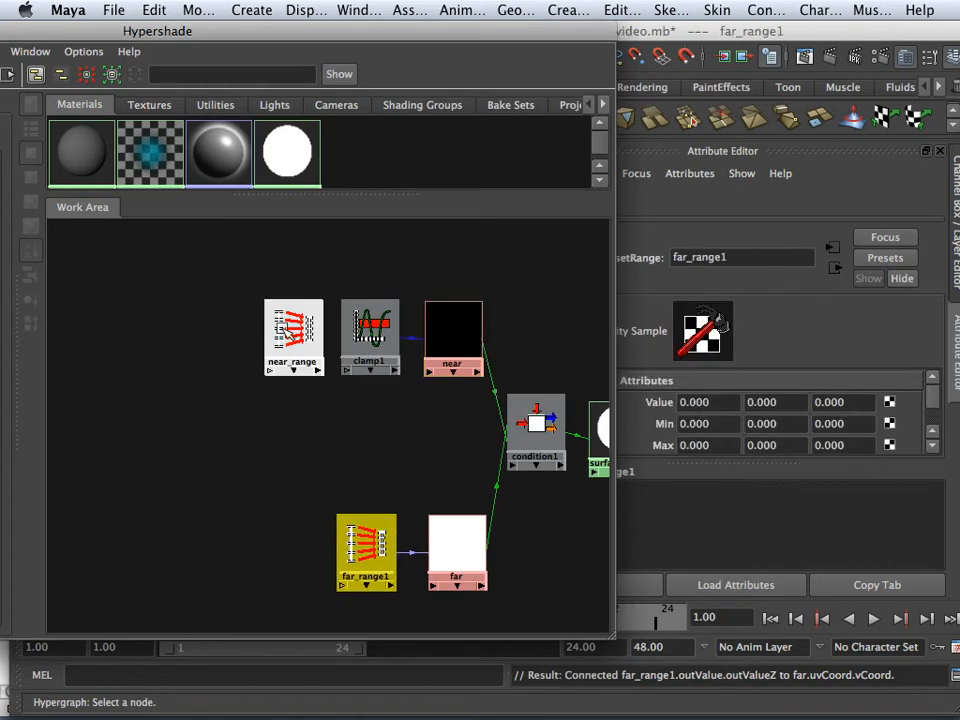
middle_click_drag(287, 328, 365, 330)
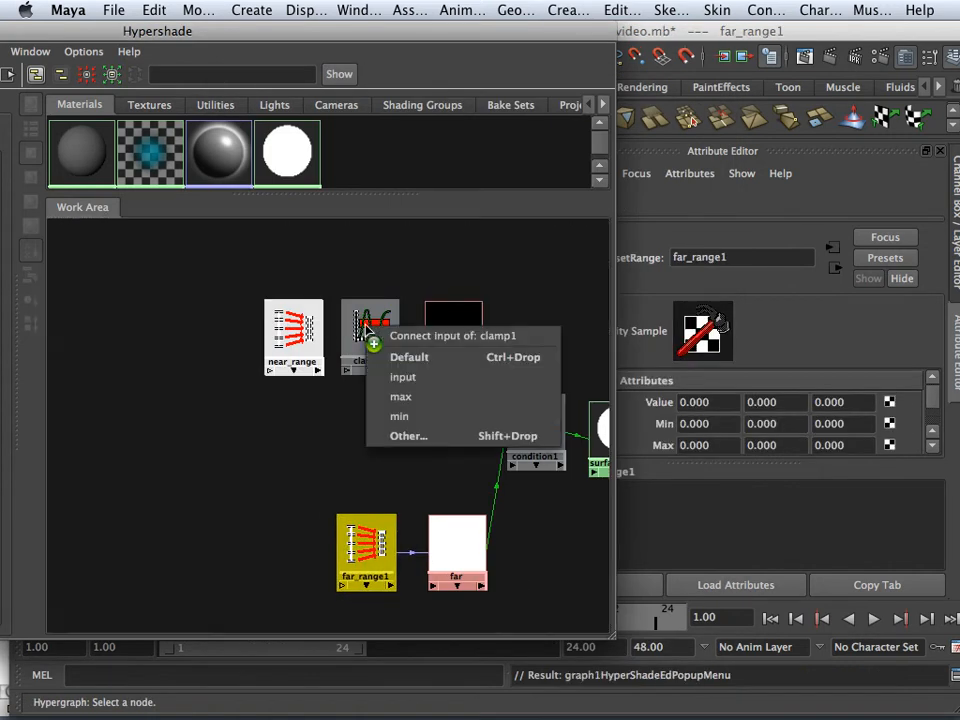
left_click(418, 435)
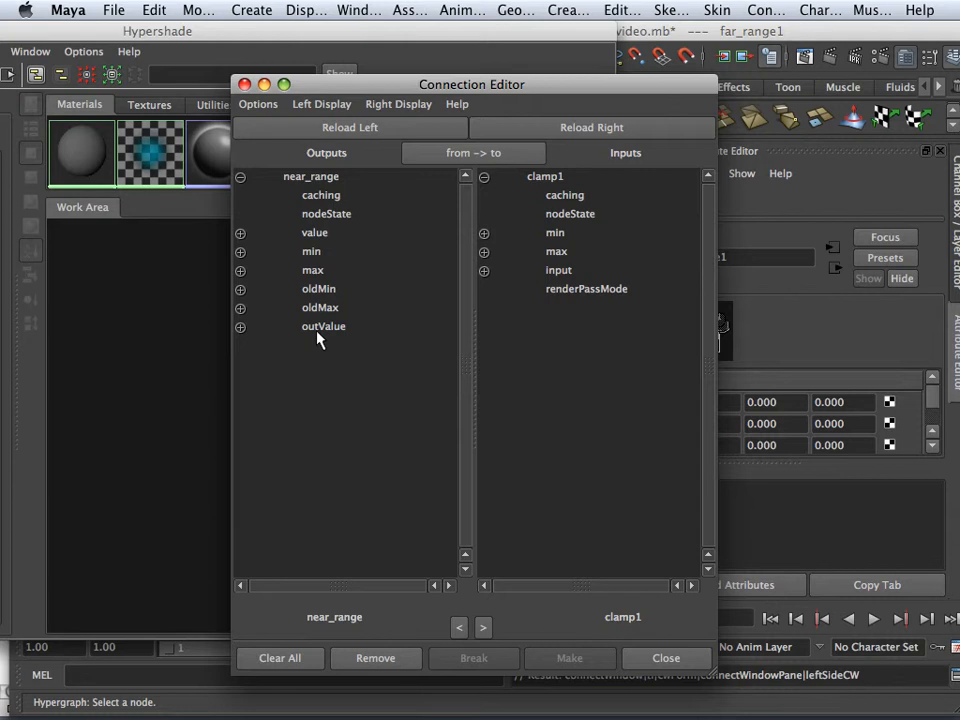
left_click(320, 328)
left_click(552, 272)
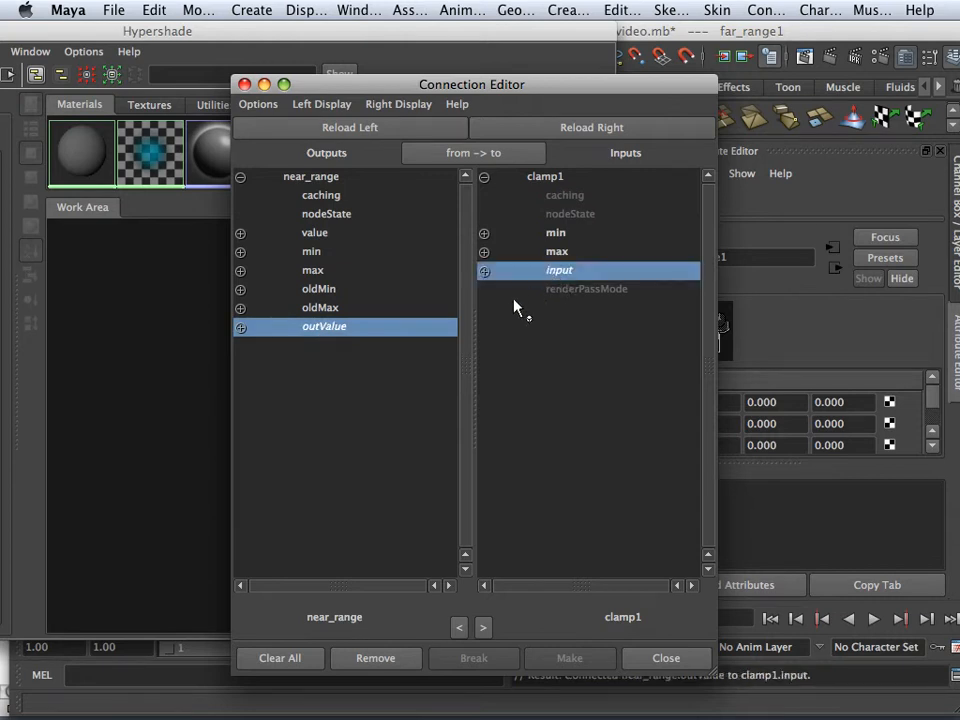
left_click(240, 327)
left_click(323, 328)
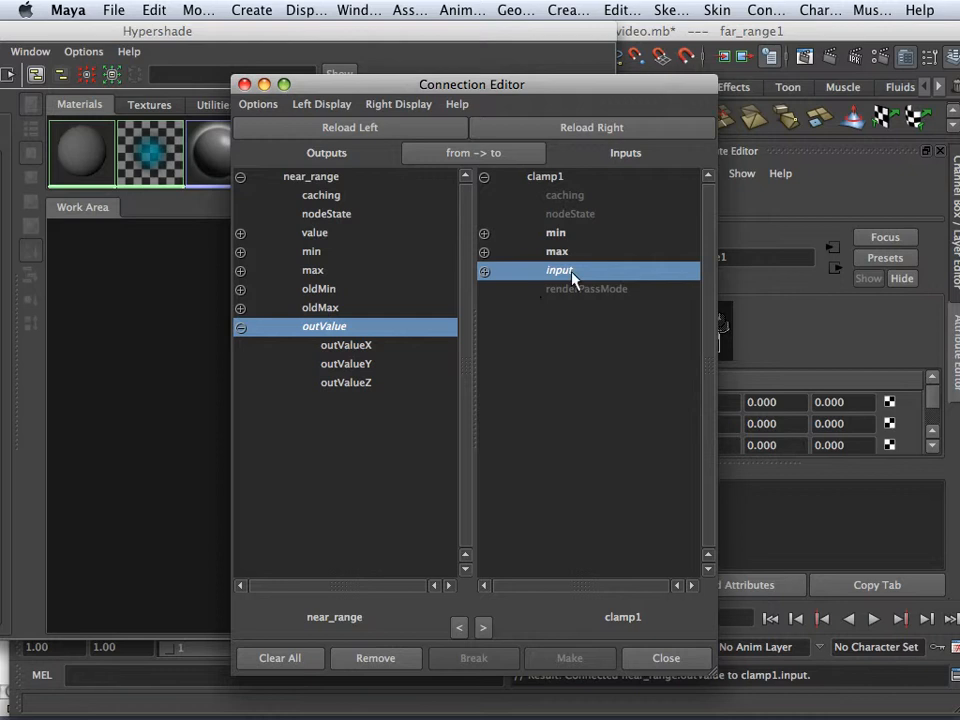
left_click(665, 658)
left_click(378, 335)
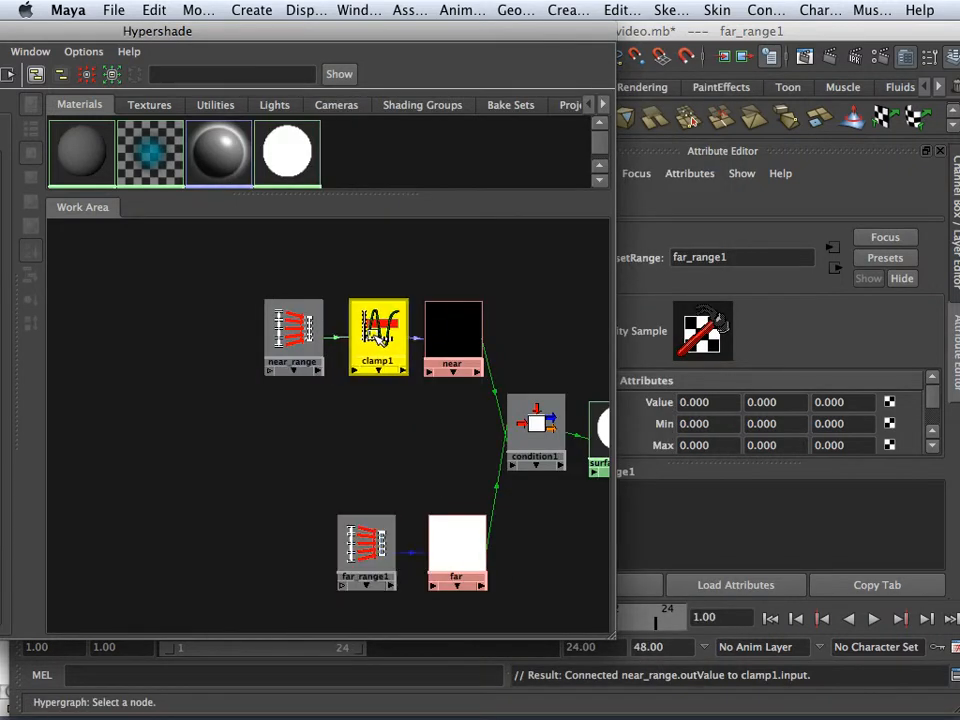
left_click(459, 328)
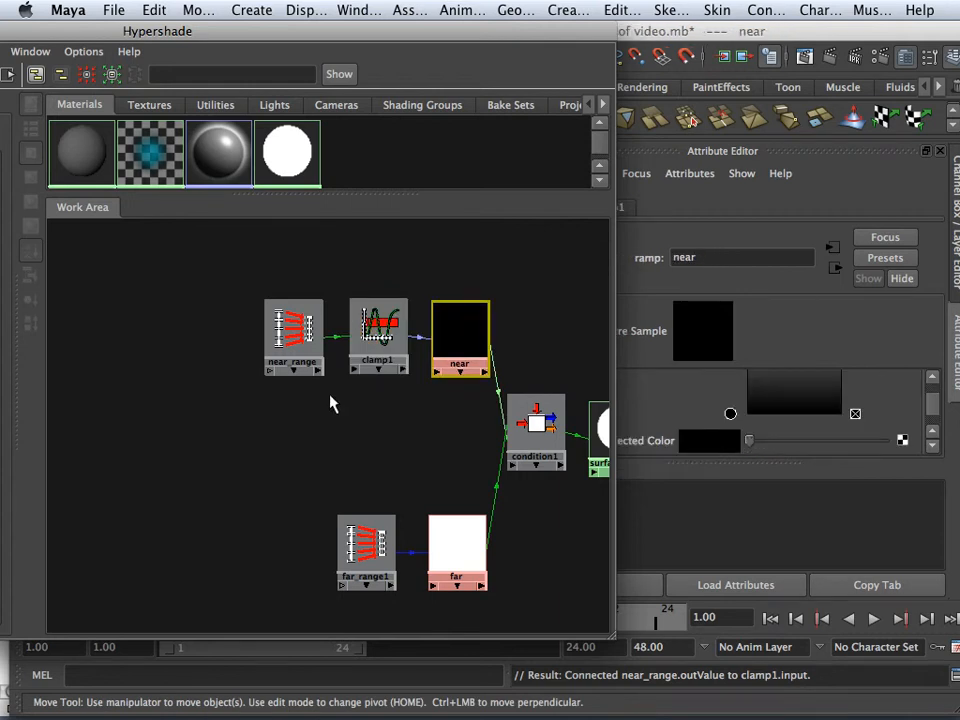
Select all objects in the scene, assign the surface shader to them, and check the result in the perspective view.
middle_click_drag(315, 429, 210, 420, "alt")
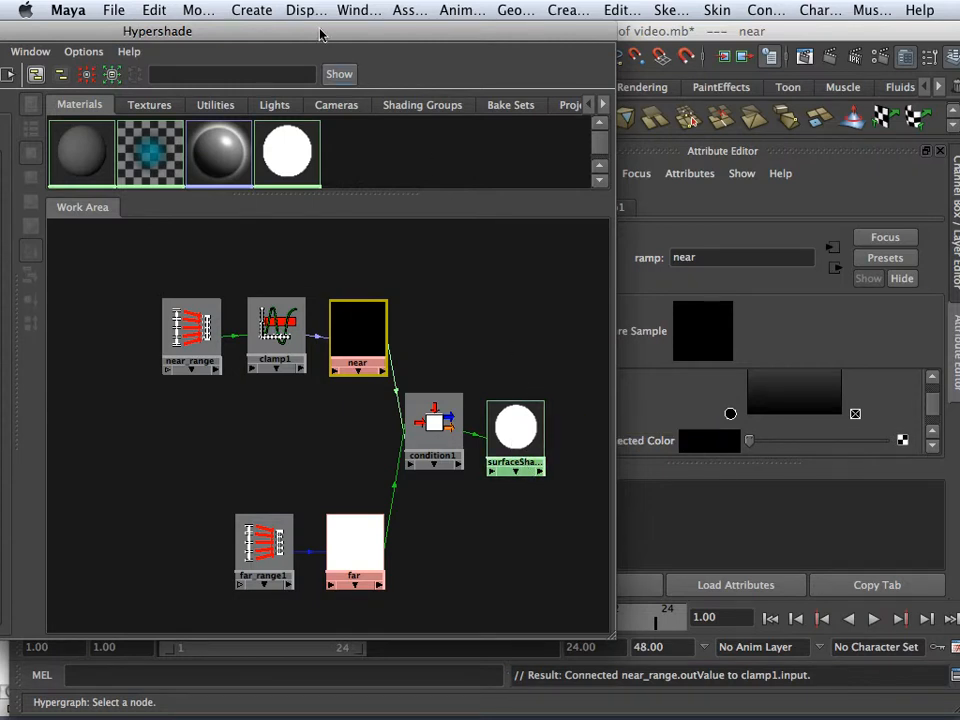
left_click_drag(320, 35, 410, 390)
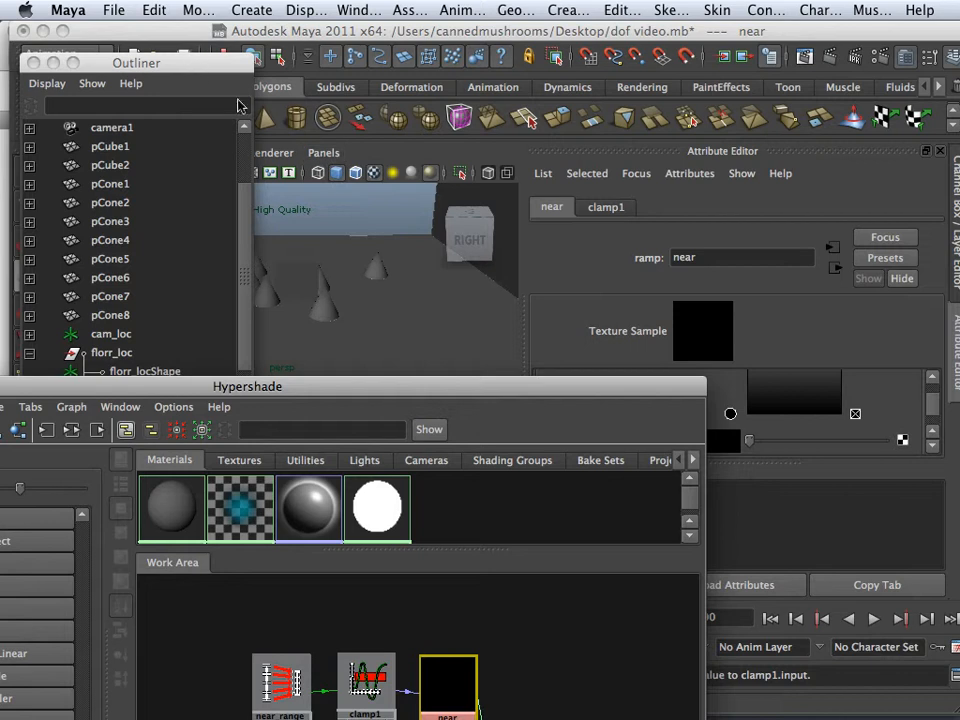
left_click(156, 12)
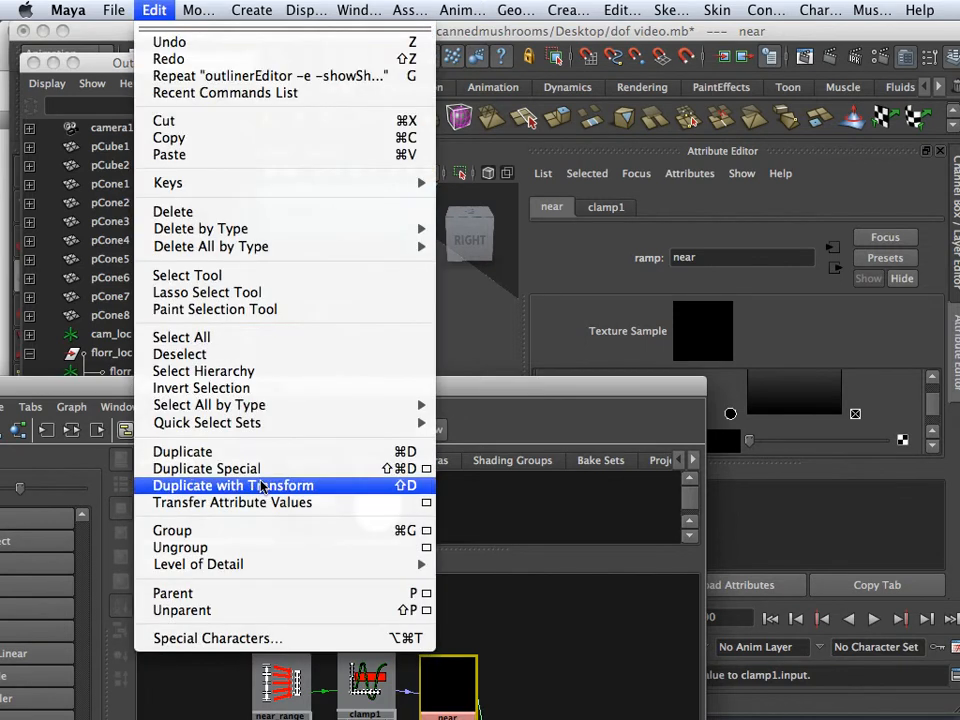
left_click(233, 340)
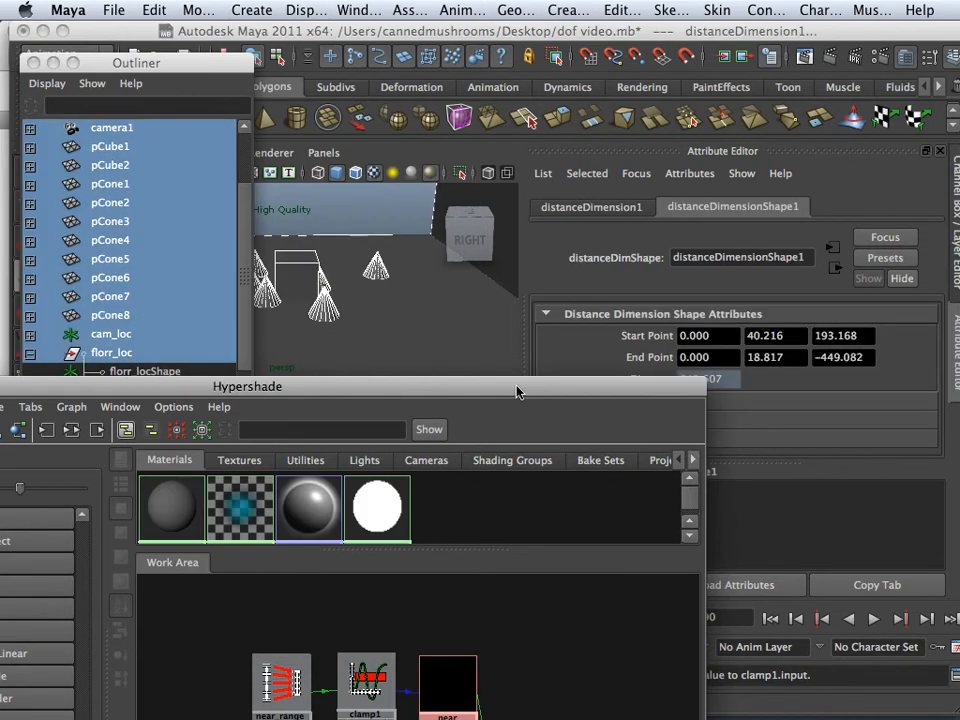
left_click_drag(514, 393, 456, 58)
right_click(544, 468)
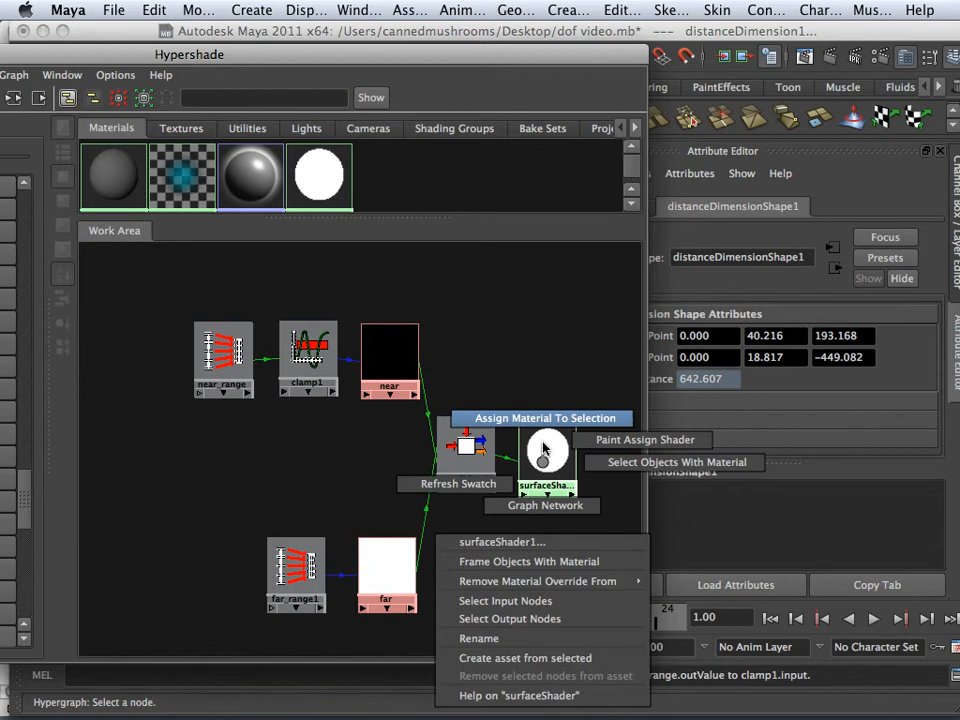
left_click(543, 420)
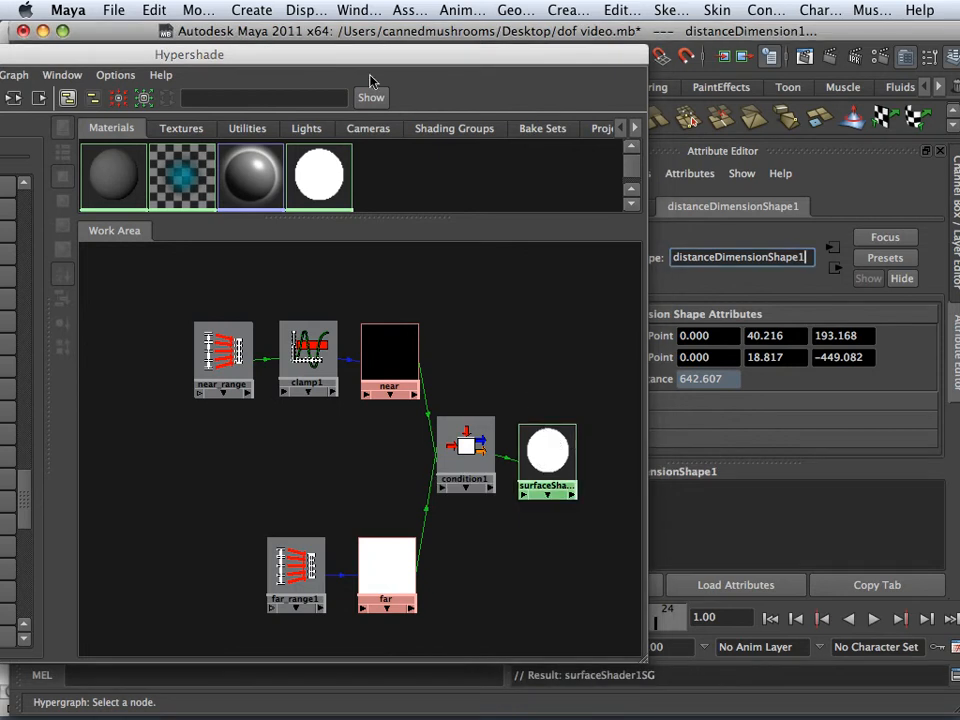
left_click_drag(370, 78, 347, 475)
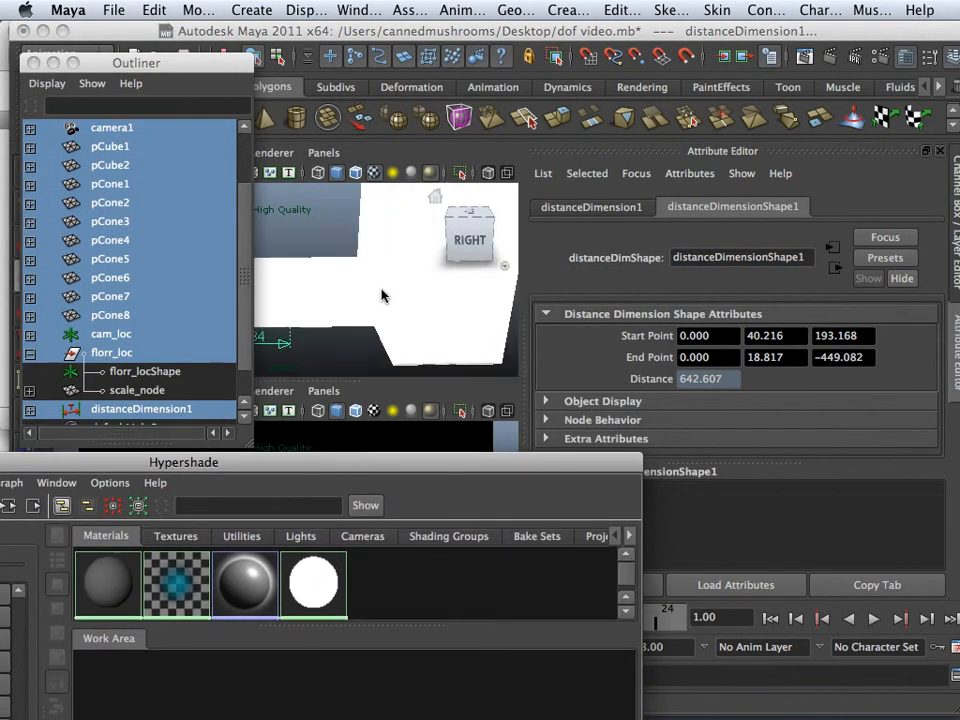
right_click_drag(382, 290, 354, 290, "alt")
middle_click_drag(354, 290, 398, 322, "alt")
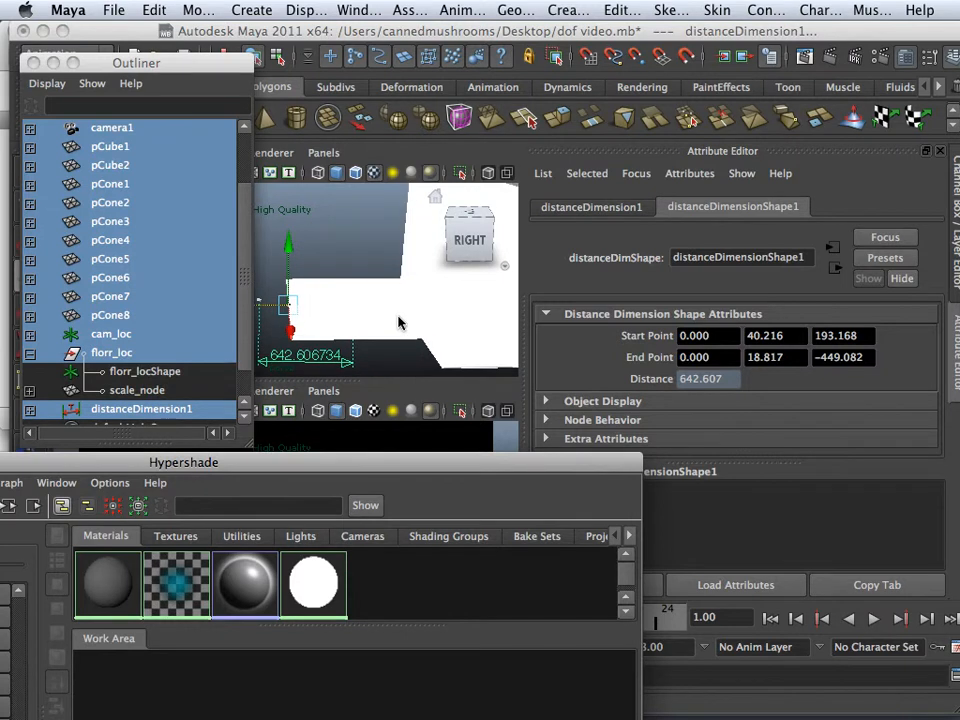
Set the third Max value of the clamp1 node to 1.
left_click_drag(403, 466, 611, 76)
middle_click_drag(446, 433, 598, 401, "alt")
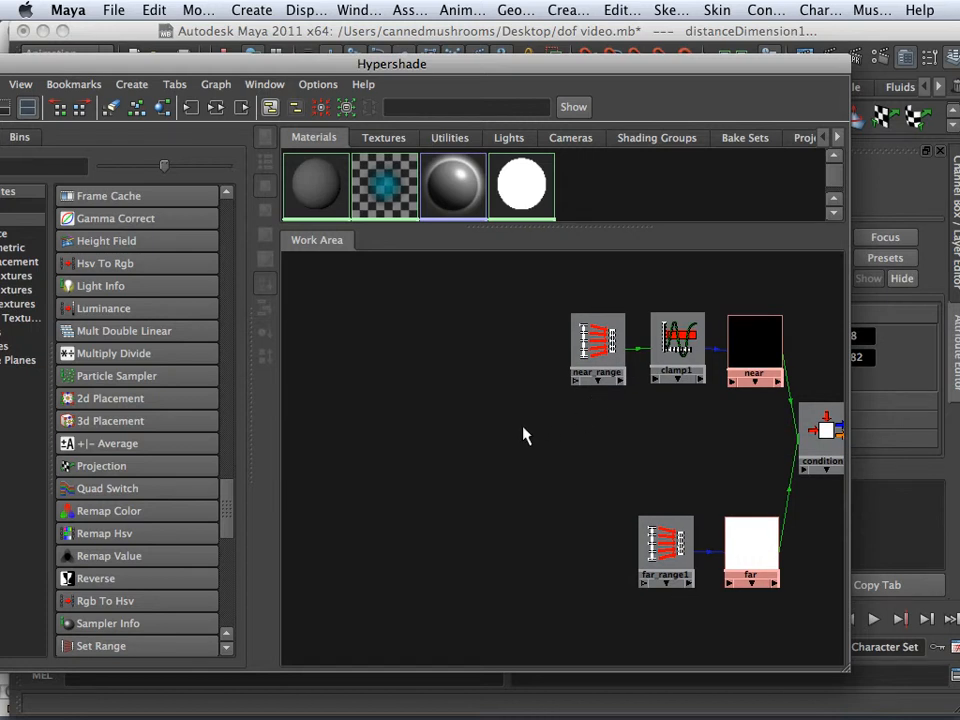
mouse_move(541, 453)
middle_mouse_down("alt")
mouse_move(542, 463)
mouse_move(520, 471)
mouse_move(553, 473)
mouse_move(546, 439)
middle_mouse_up("alt")
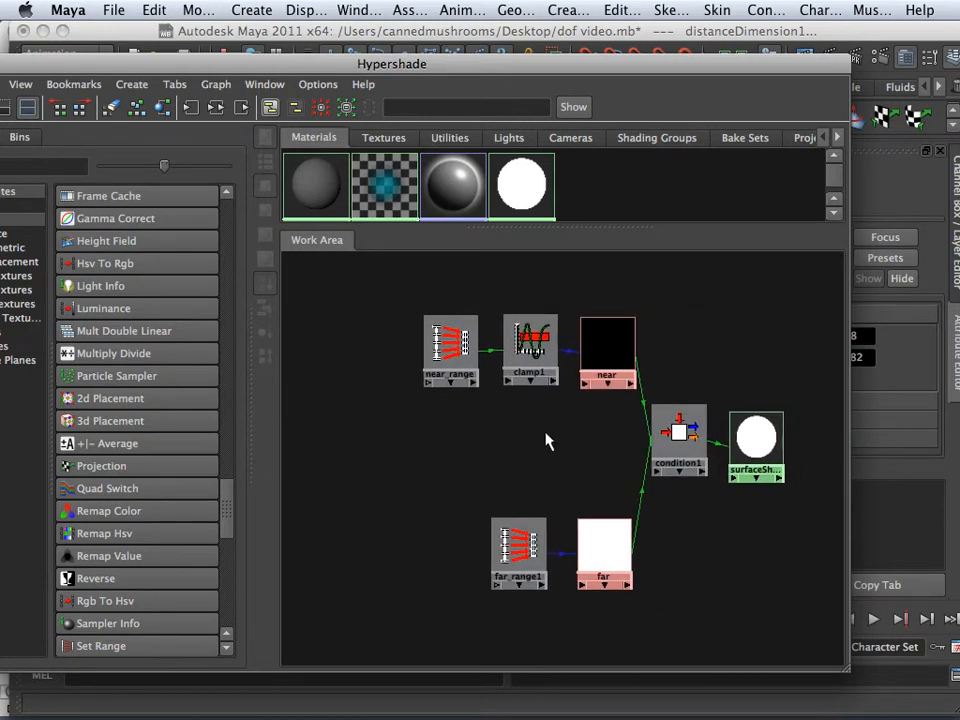
left_click(530, 347)
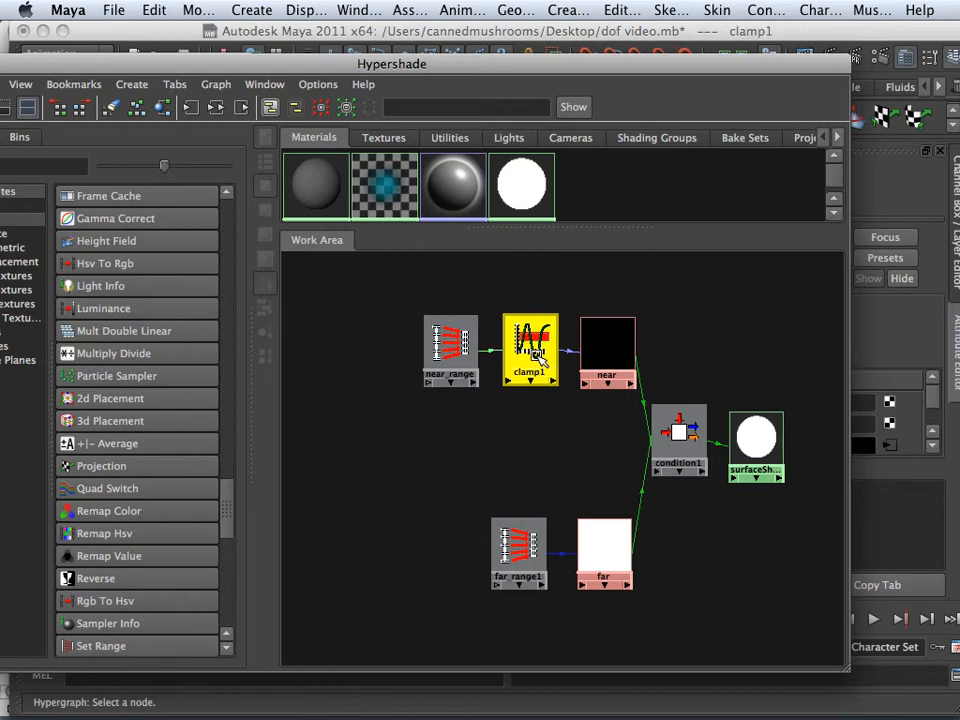
left_click_drag(602, 72, 422, 63)
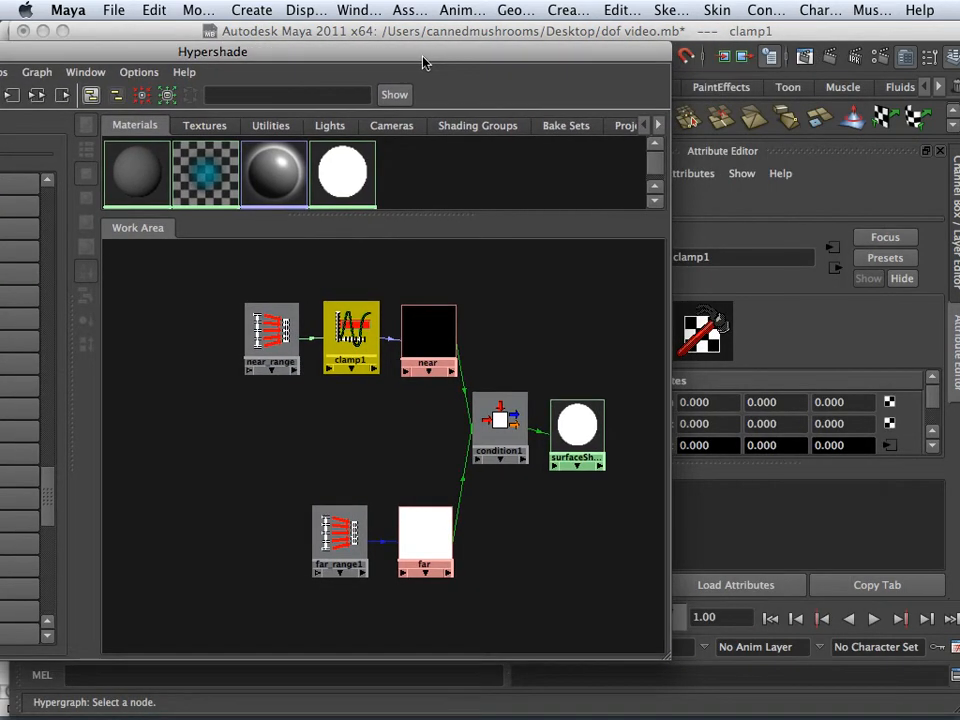
left_click(846, 423)
left_click_drag(851, 424, 800, 424)
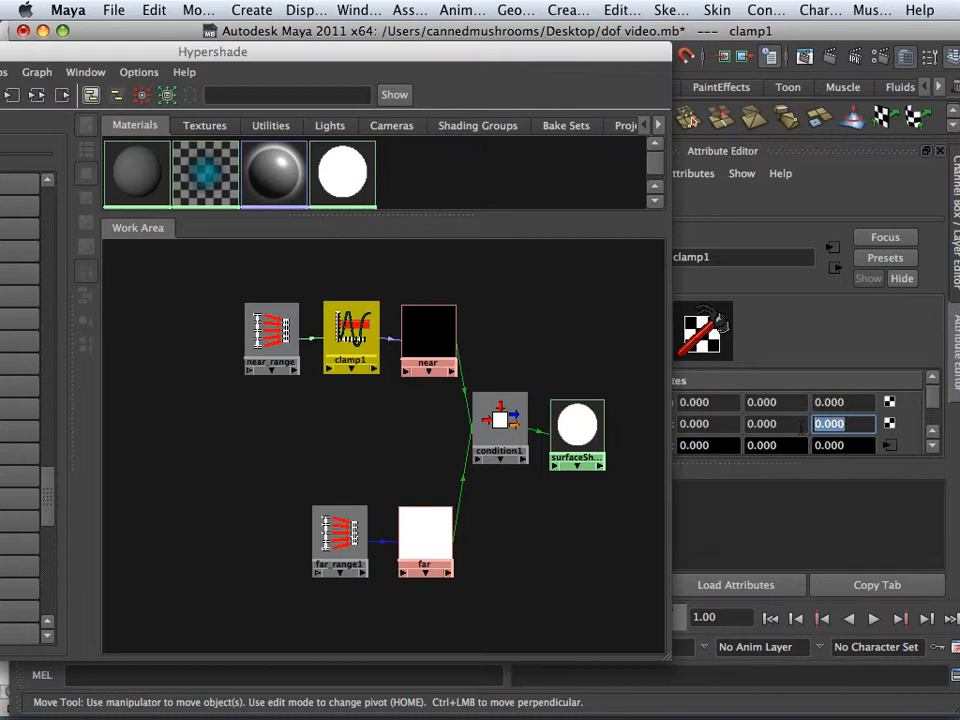
type("1")
key("Return")
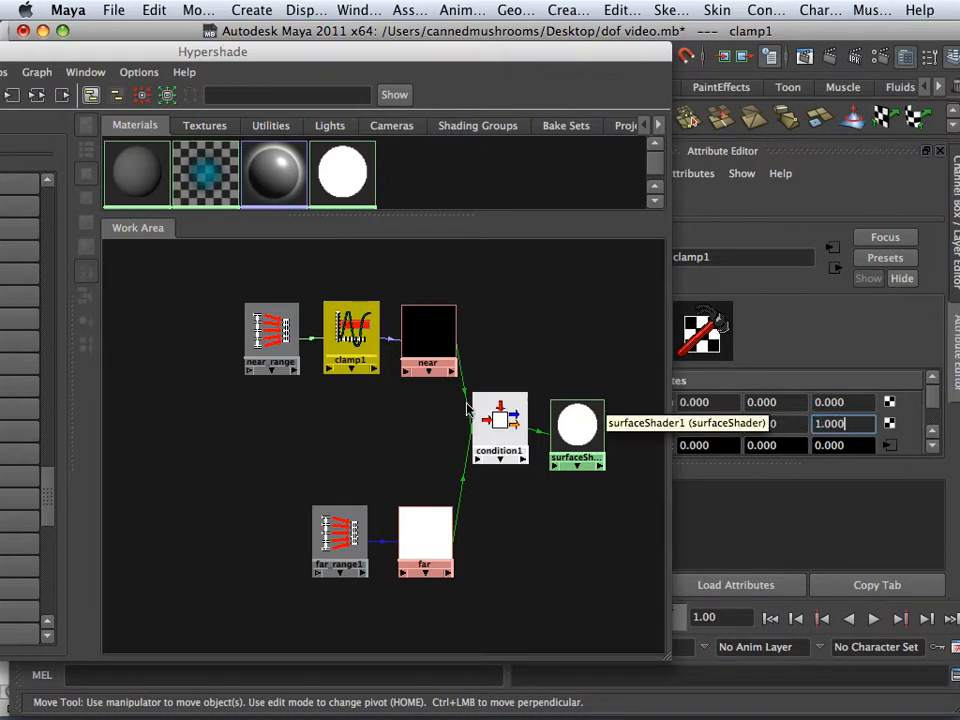
Set the third Max value to 1 on both Set Range nodes, near_range and far_range1.
left_click(271, 333)
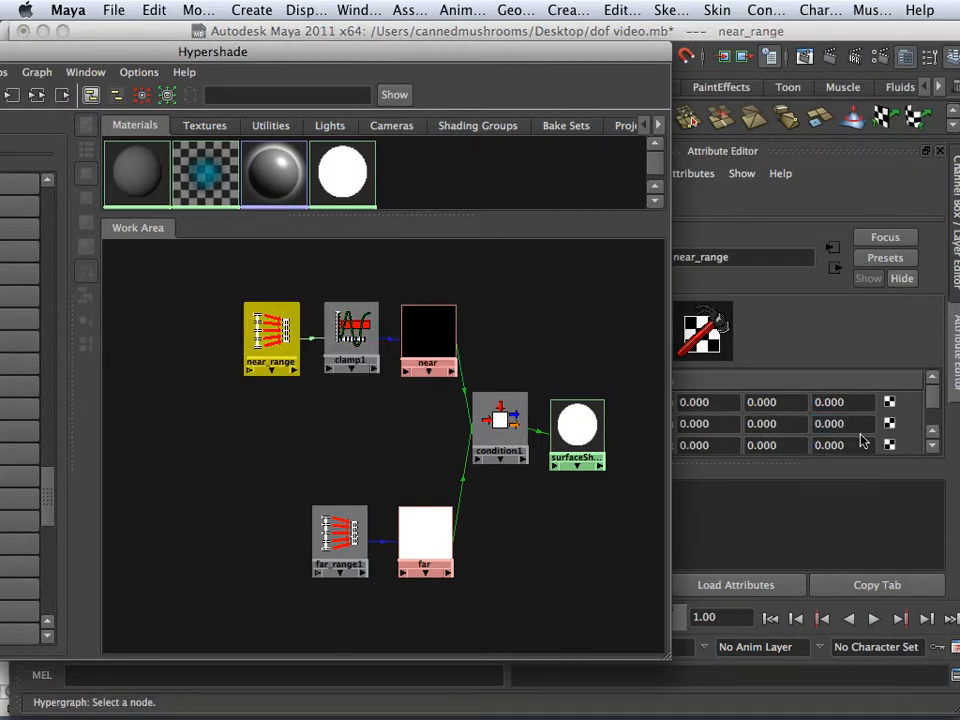
left_click_drag(537, 67, 428, 60)
scroll(852, 431, "down", 1)
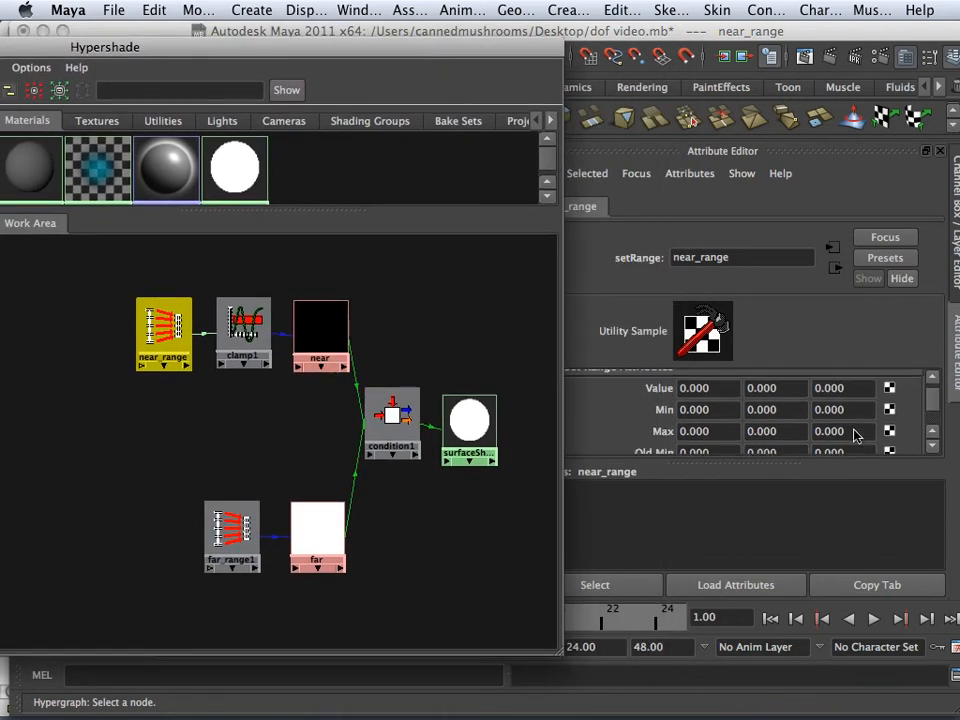
left_click(818, 431)
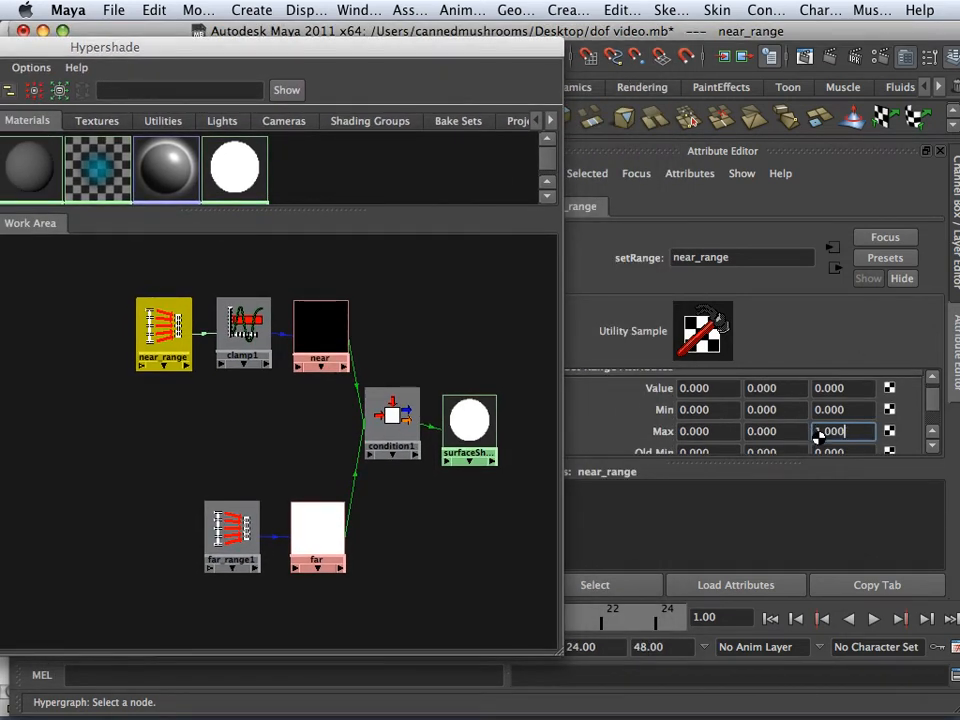
type("1")
key("Return")
left_click(240, 533)
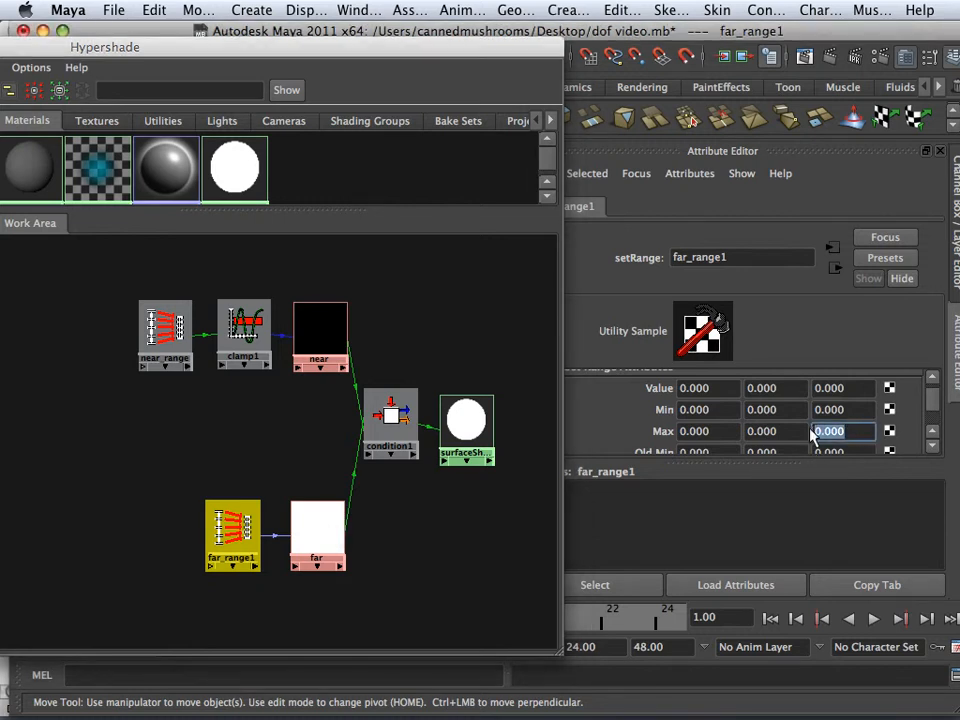
type("1.000")
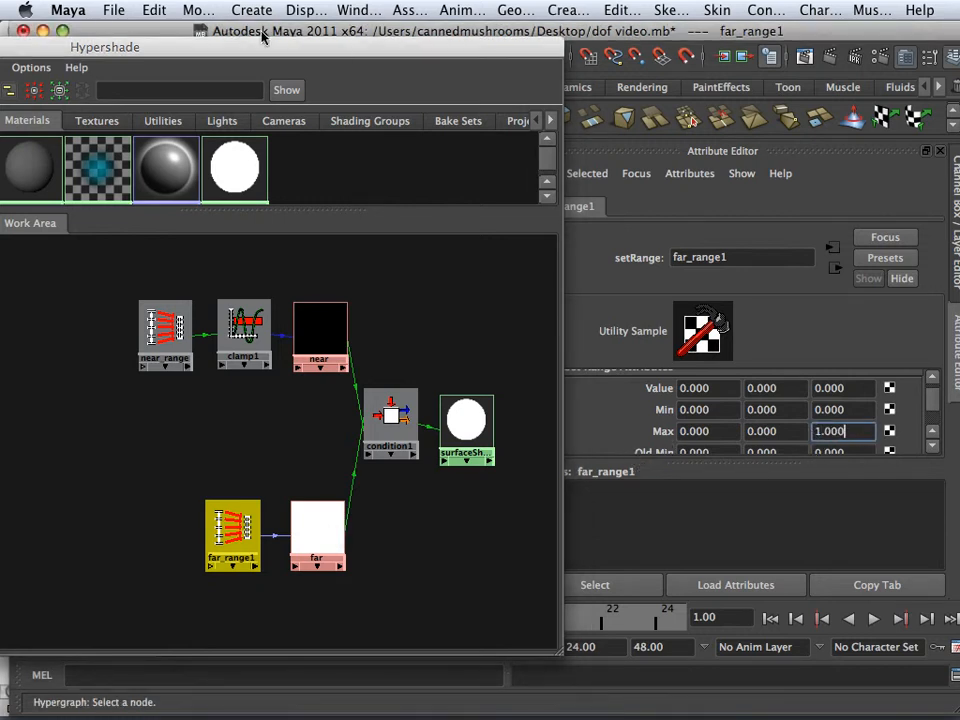
Bring scale_node, the child of florr_loc, from the Outliner into the empty Hypershade work area left of the shader network.
left_click_drag(262, 38, 586, 42)
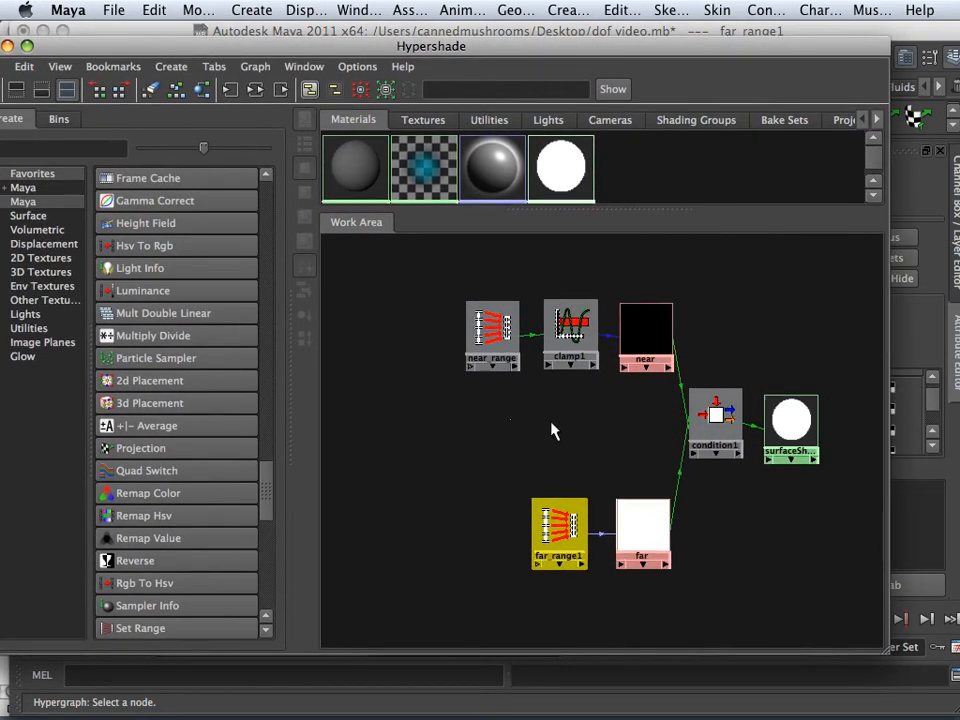
middle_click_drag(493, 429, 595, 438, "alt")
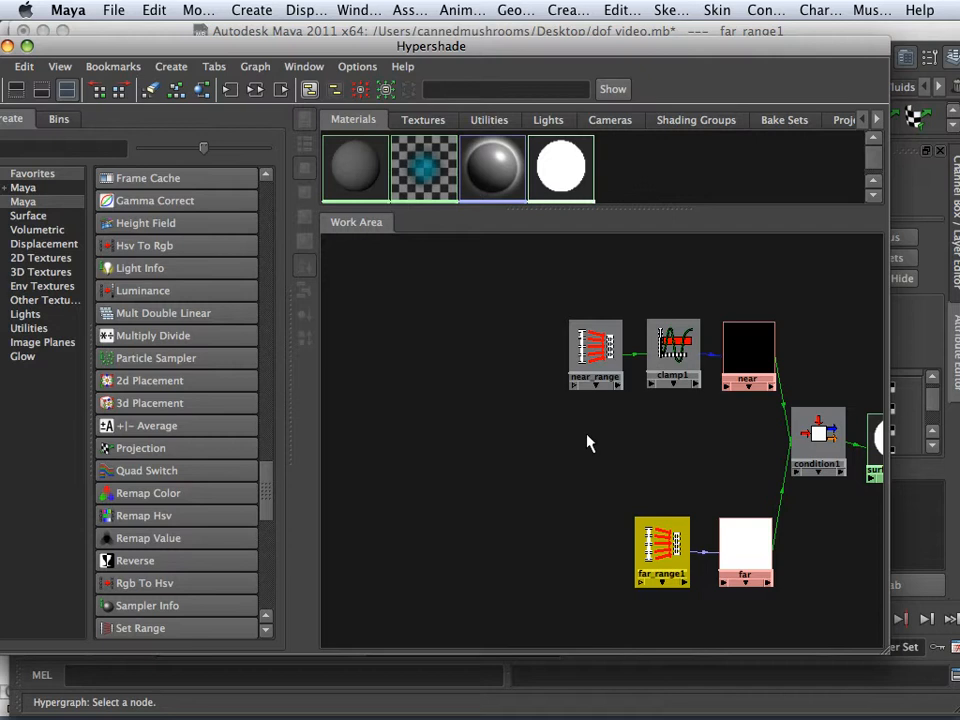
middle_click_drag(437, 414, 557, 441, "alt")
scroll(668, 454, "down", 3)
scroll(667, 457, "down", 2)
scroll(560, 445, "down", 1)
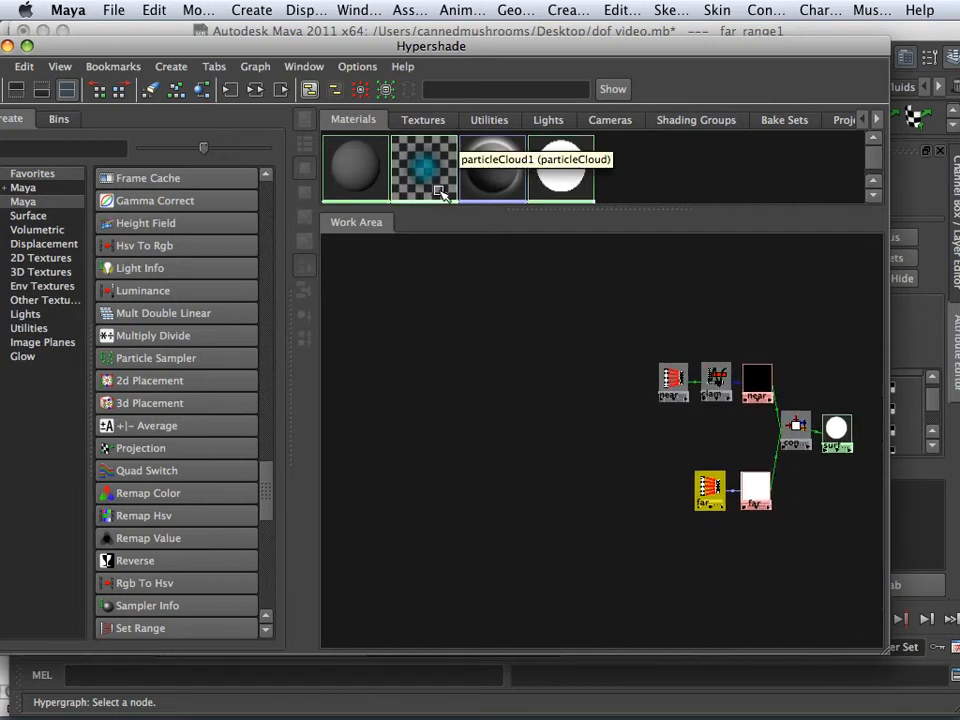
left_click(357, 10)
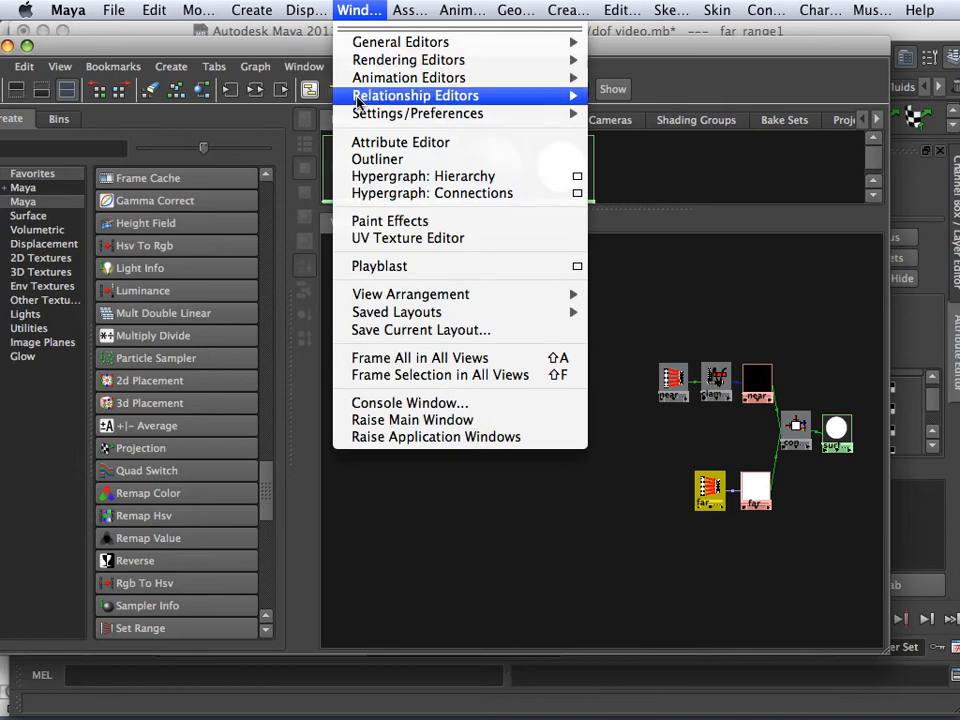
left_click(367, 160)
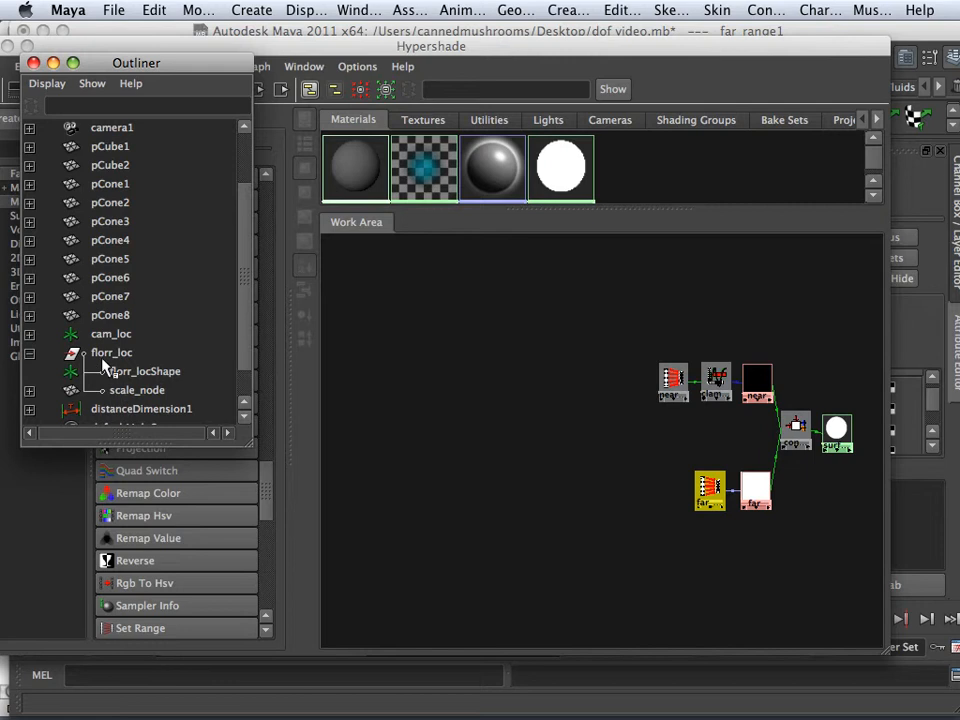
left_click(30, 355)
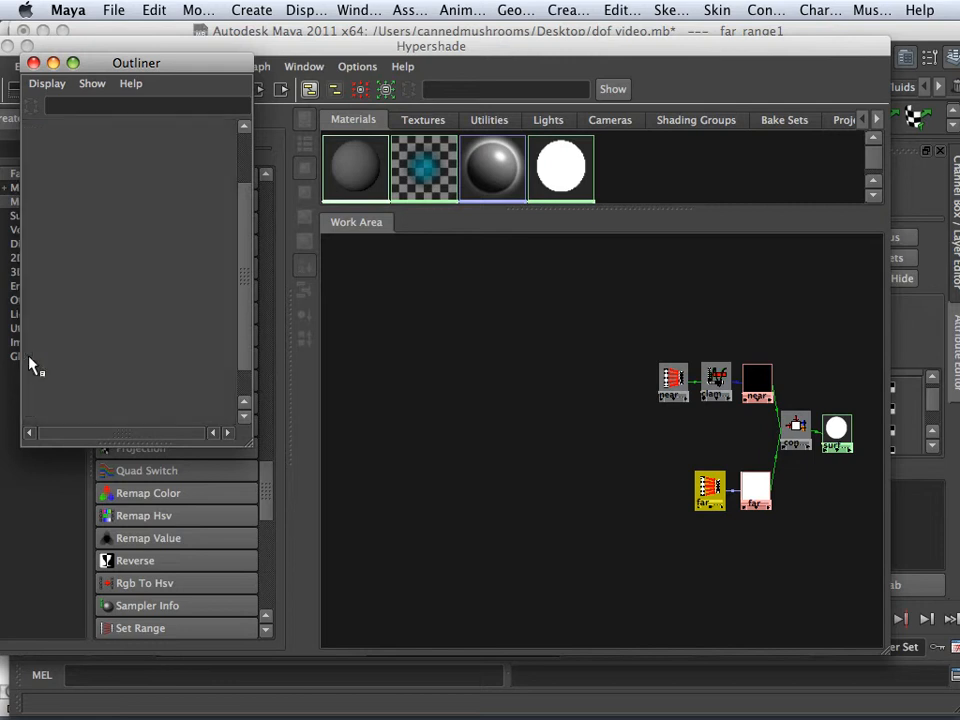
left_click(30, 353)
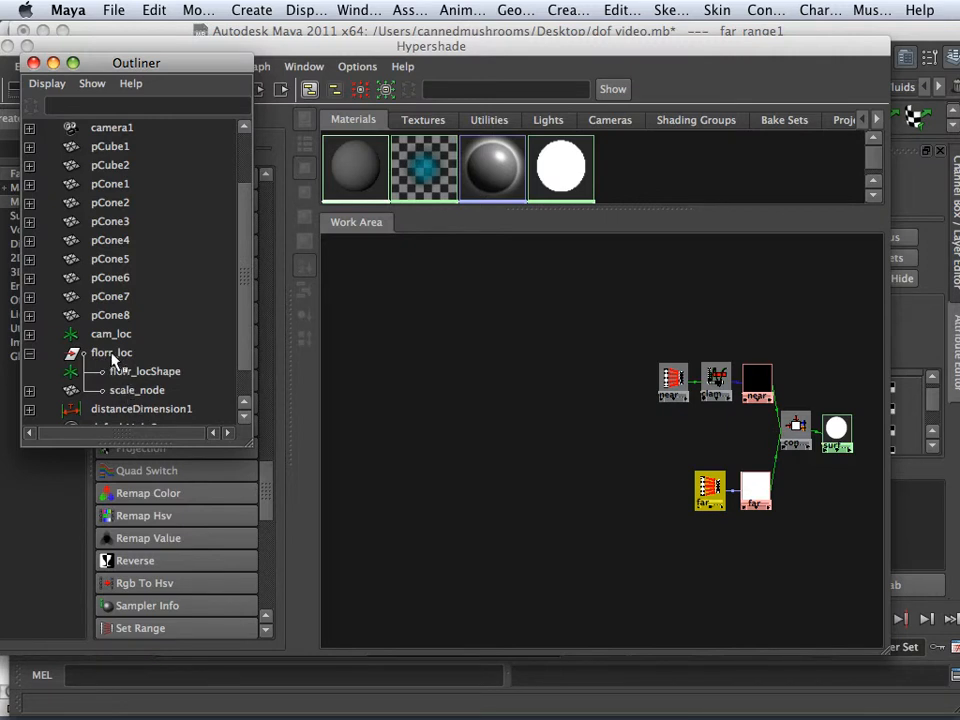
left_click(99, 390)
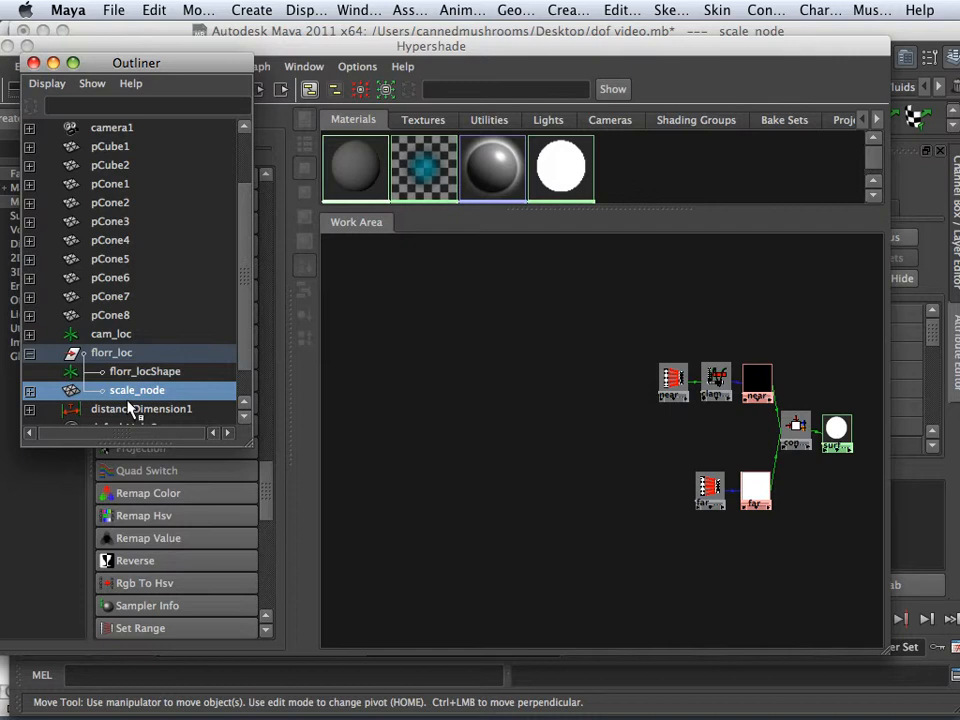
middle_click_drag(128, 392, 422, 310)
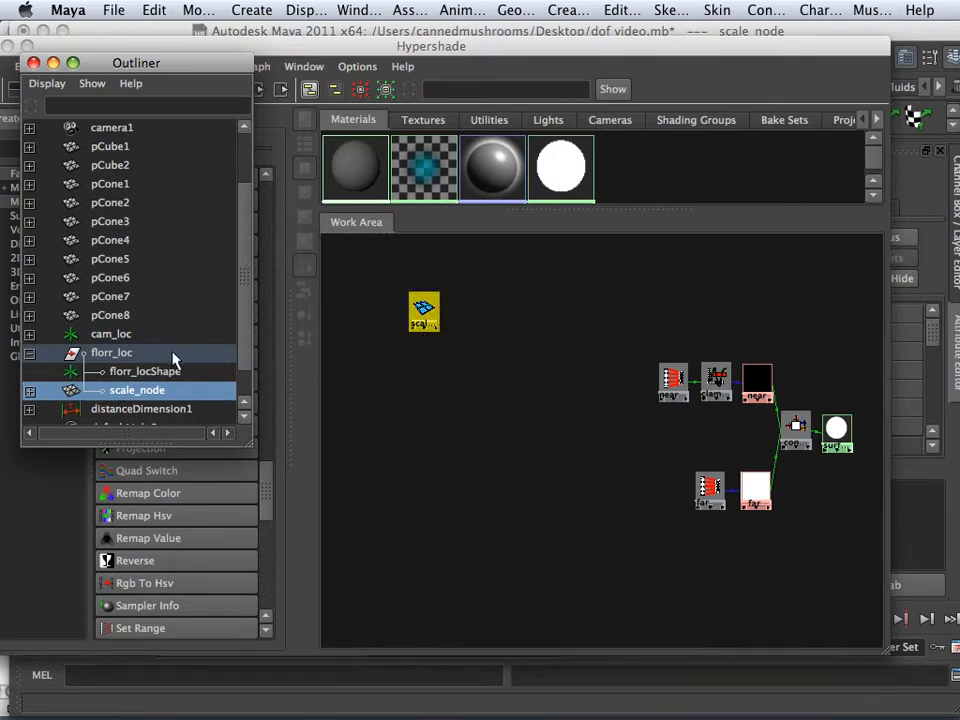
Bring distanceDimensionShape1, the child of distanceDimension1, from the Outliner into the Hypershade work area between scale_node and the shader network.
left_click(30, 411)
scroll(70, 370, "down", 1)
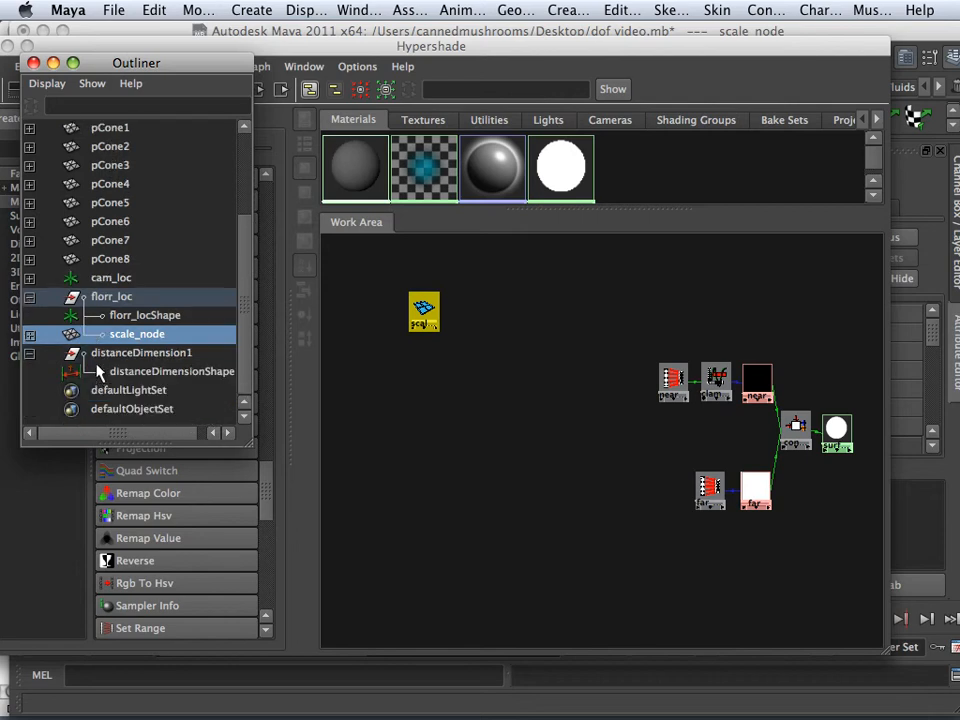
left_click(119, 377)
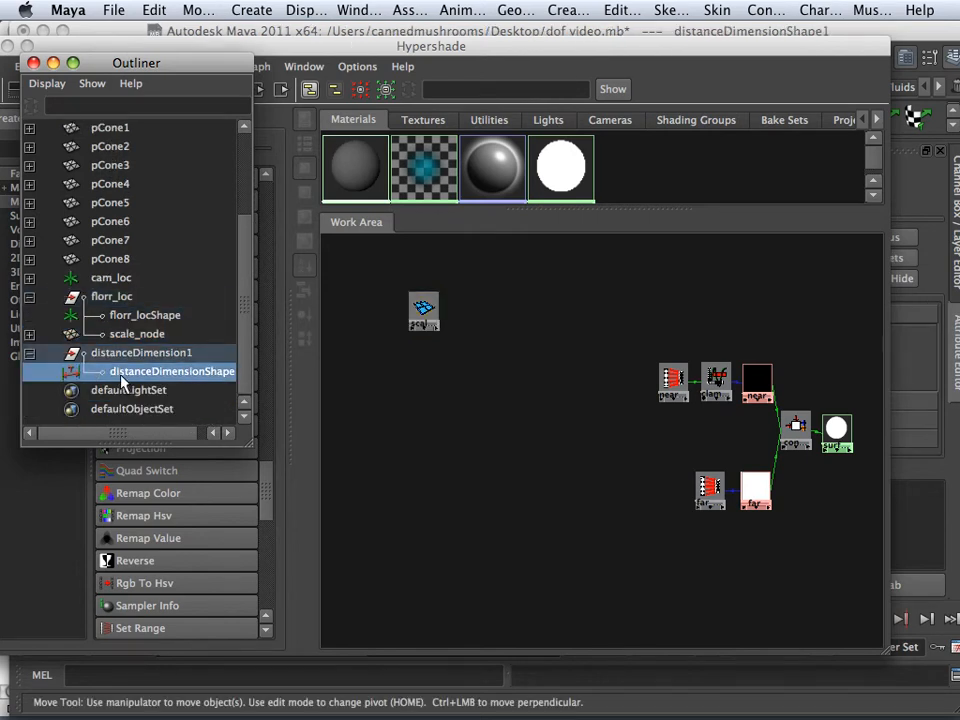
middle_click_drag(120, 378, 518, 407)
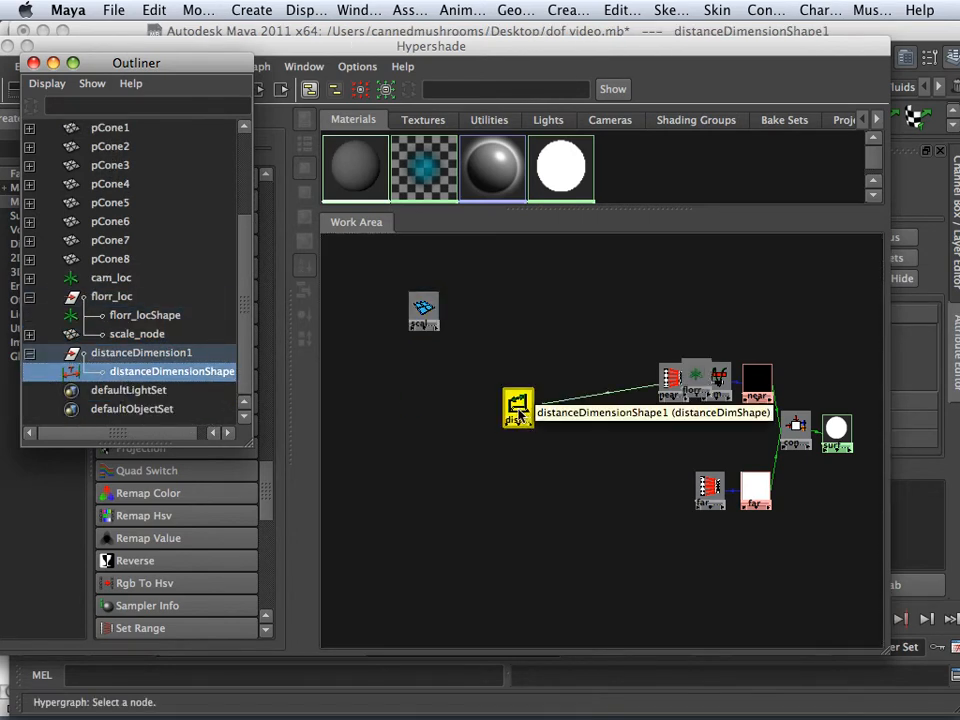
mouse_move(531, 405)
left_mouse_down()
mouse_move(533, 375)
mouse_move(529, 417)
left_mouse_up()
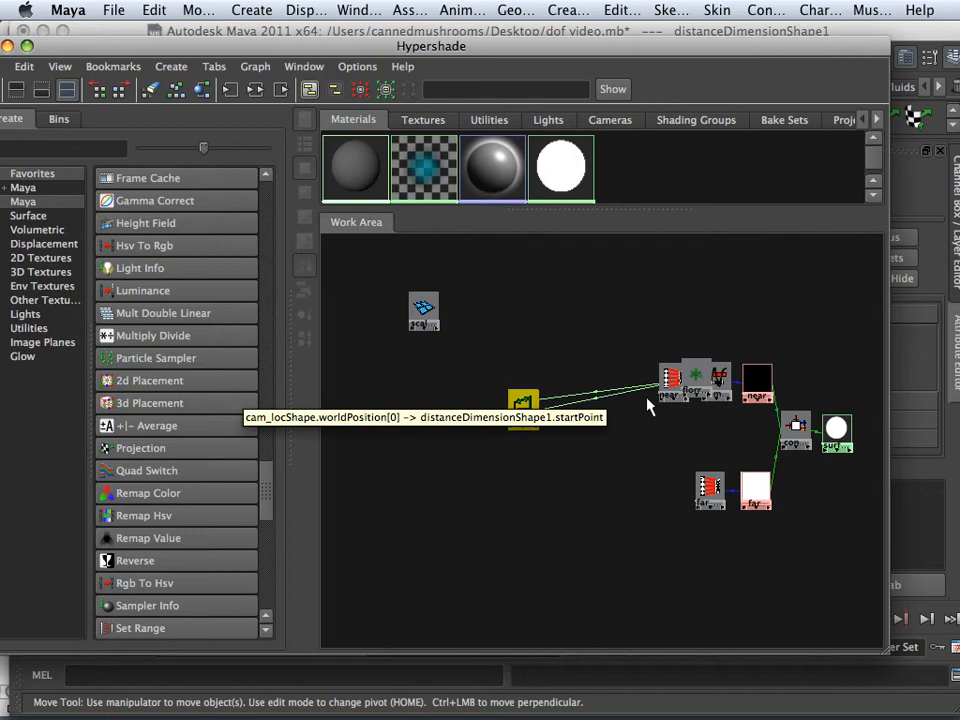
Stack the florr_loc and cam_loc shape nodes below scale_node and place the distance dimension node just right of them.
left_click_drag(700, 383, 409, 481)
left_click_drag(695, 378, 466, 518)
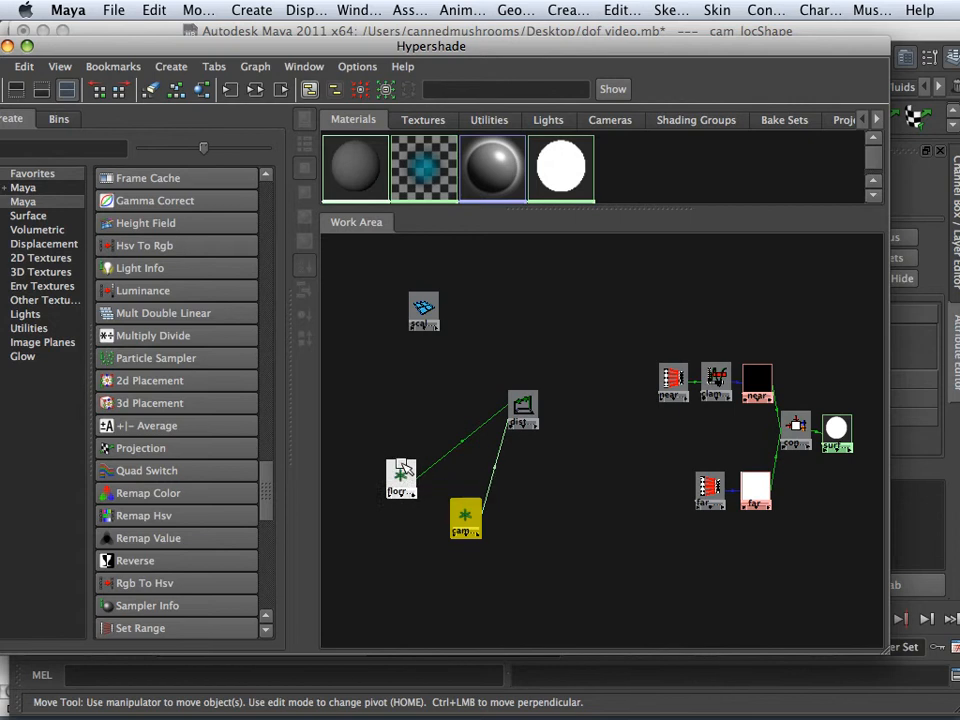
left_click_drag(403, 470, 422, 388)
left_click_drag(463, 514, 426, 450)
left_click_drag(527, 408, 510, 425)
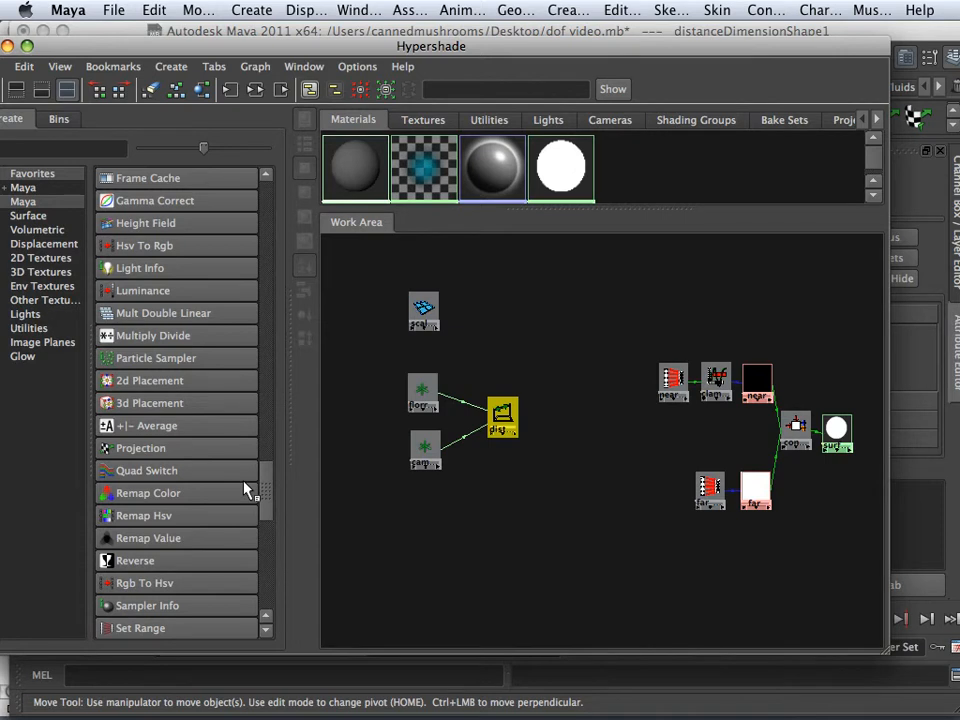
Create a Sampler Info node and place it below the cam_loc shape node.
middle_click_drag(247, 491, 211, 448)
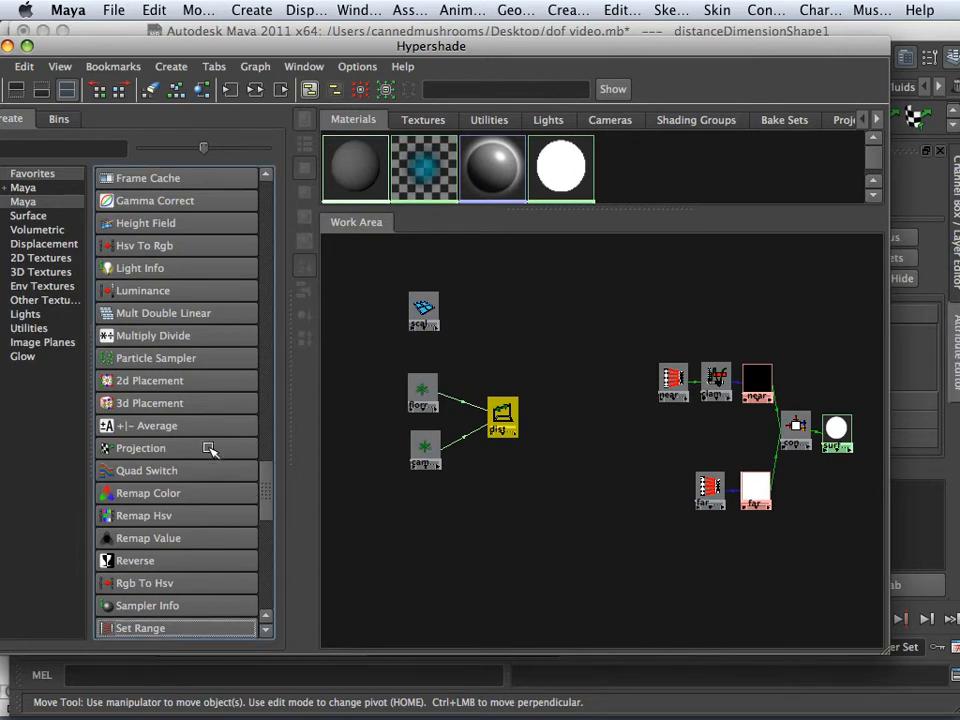
scroll(209, 452, "down", 1)
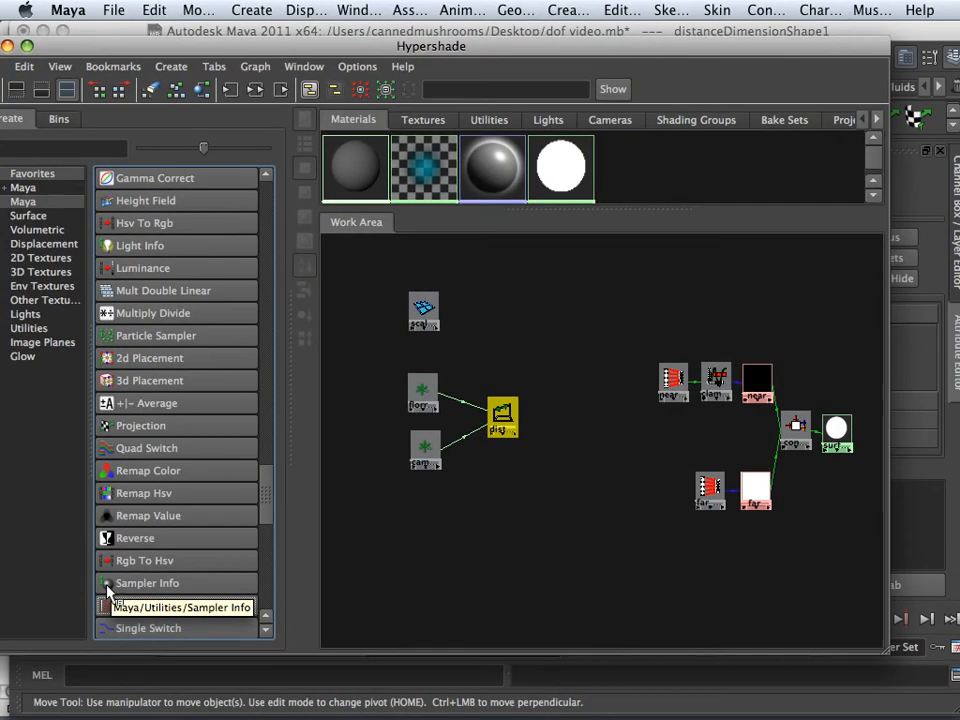
left_click(107, 586)
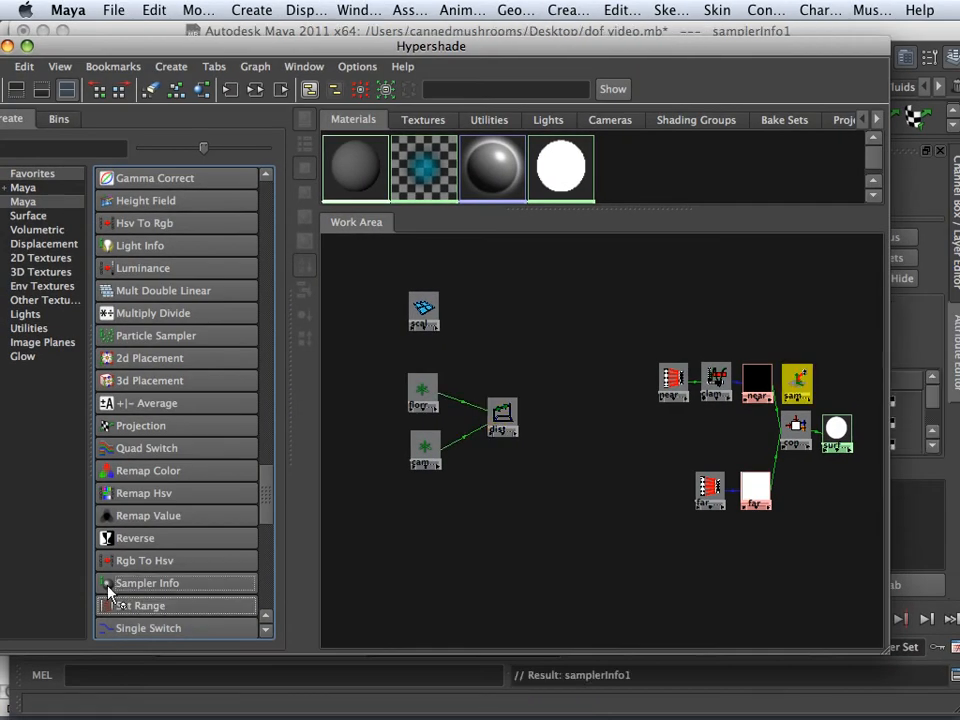
left_click_drag(797, 383, 427, 522)
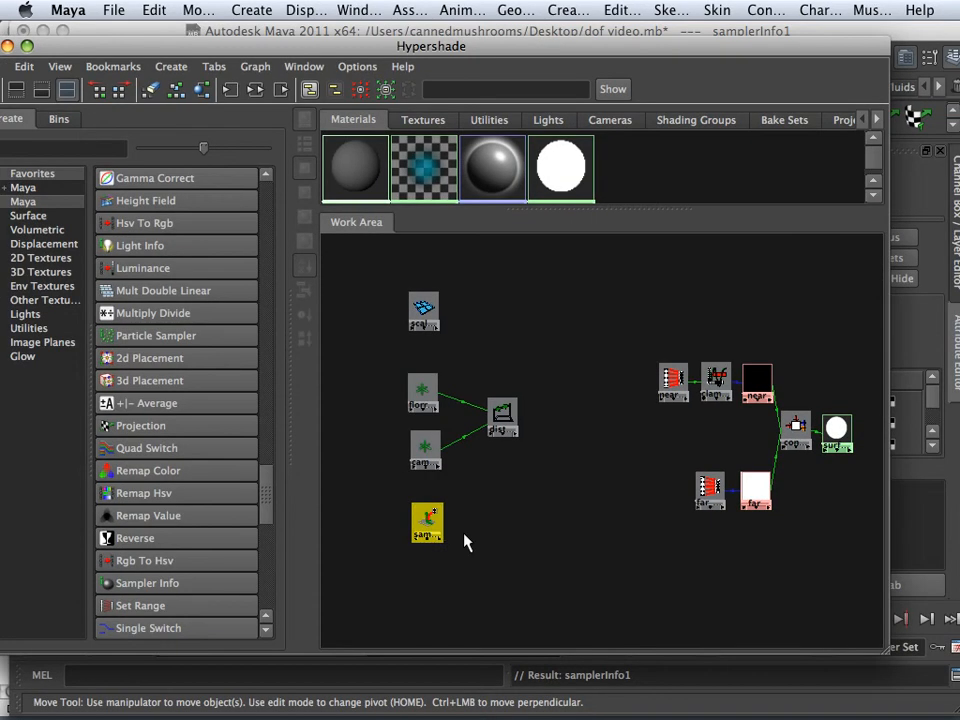
Create two Multiply Divide nodes, placing the second beside the Sampler Info node and the first beside scale_node.
scroll(462, 541, "up", 2)
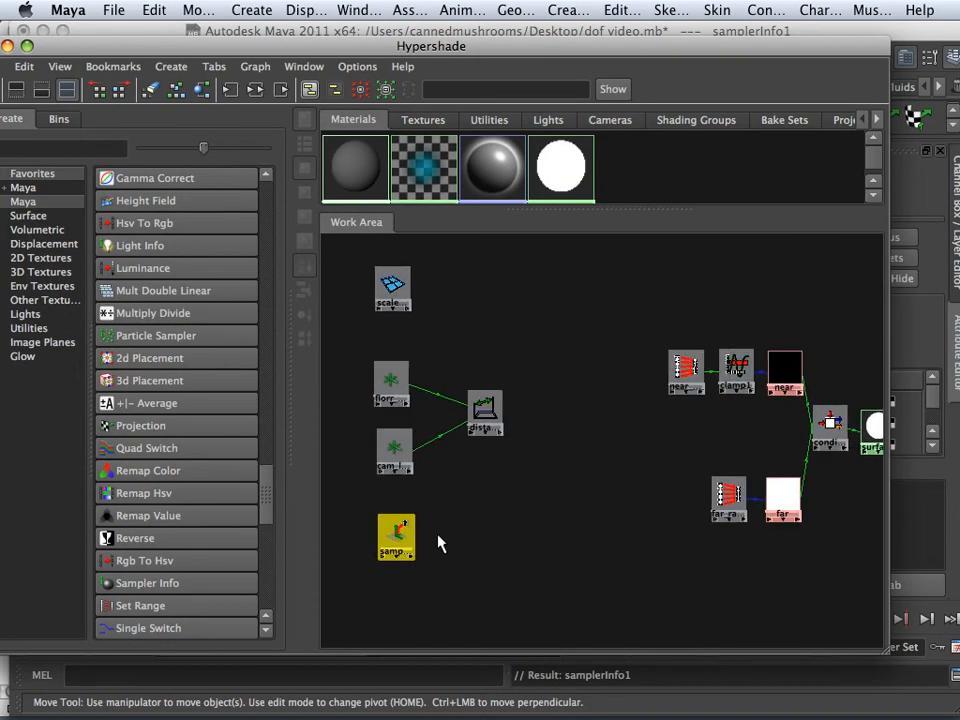
middle_click_drag(436, 542, 505, 570, "alt")
scroll(450, 546, "up", 1)
scroll(540, 564, "up", 2)
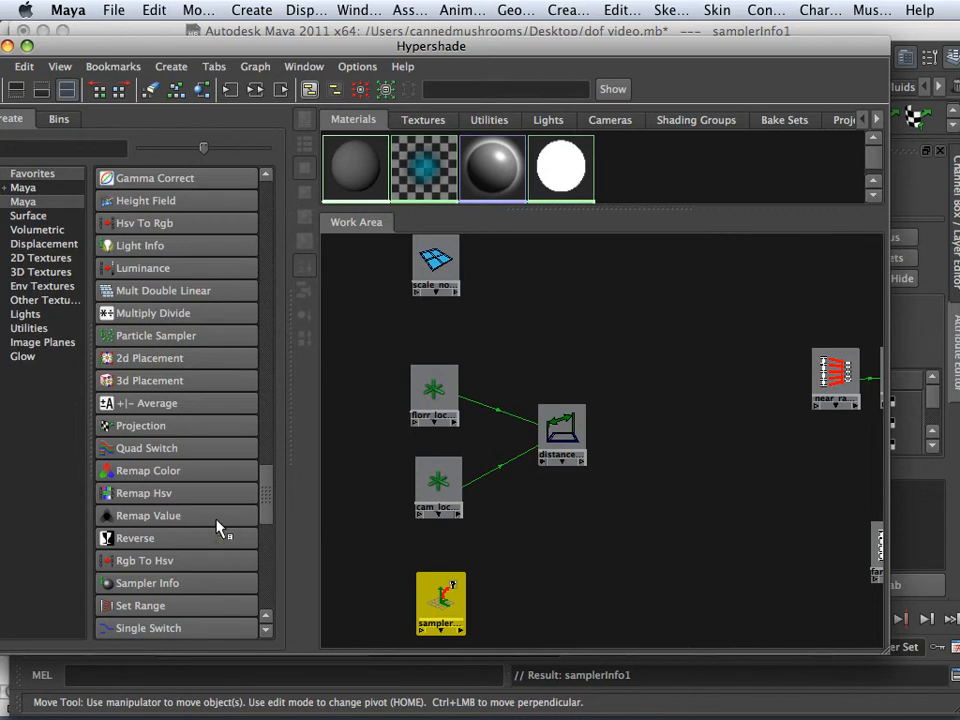
scroll(213, 520, "down", 1)
scroll(213, 527, "up", 11)
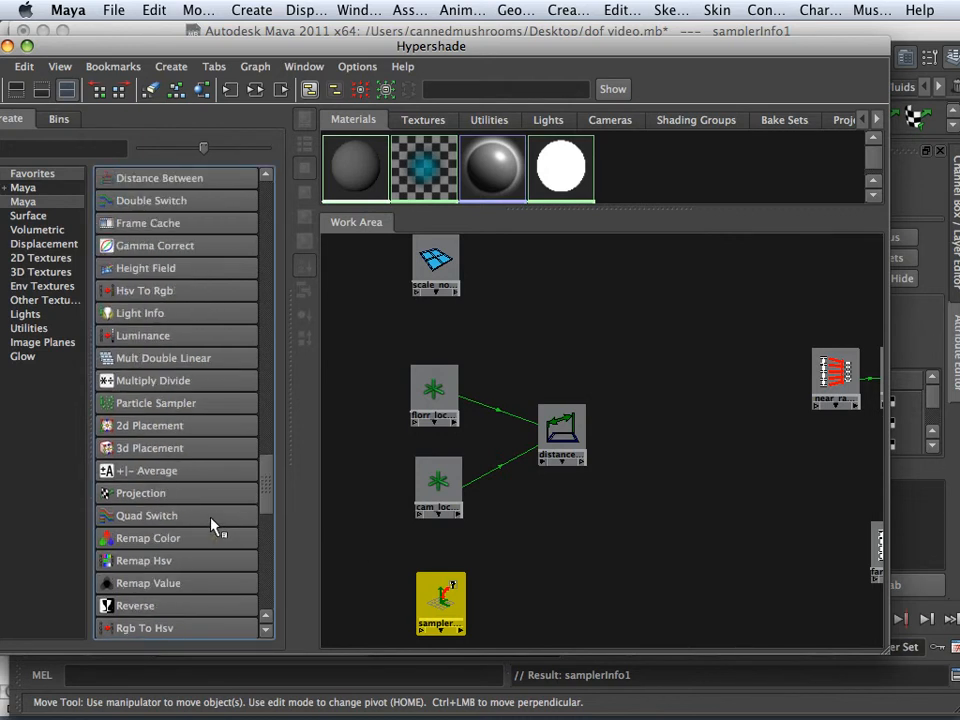
scroll(213, 527, "down", 1)
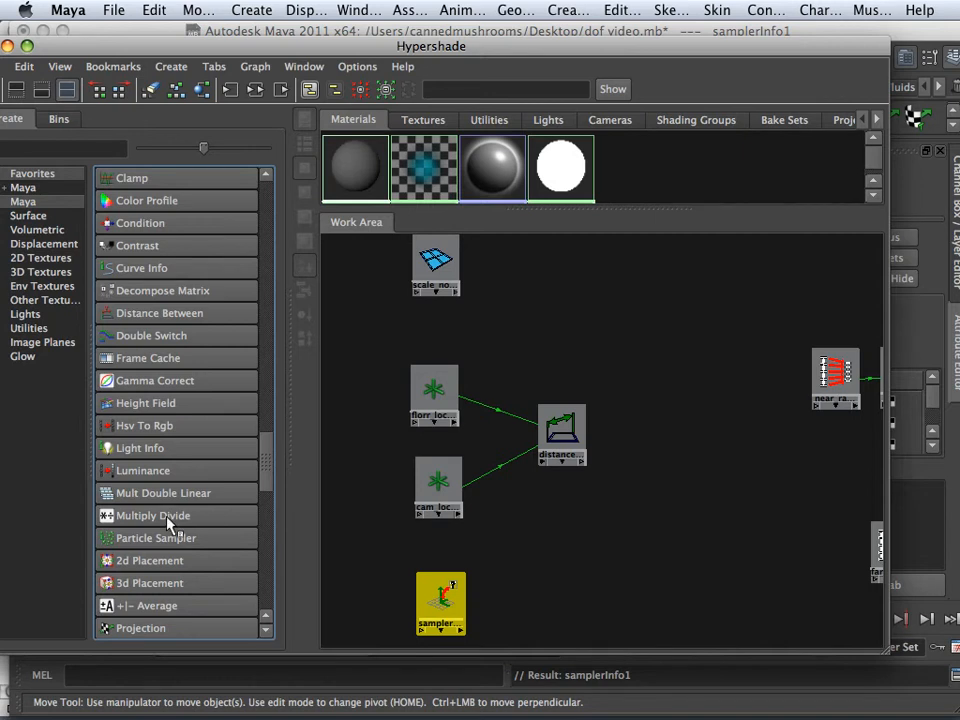
left_click(170, 520)
left_click(170, 520)
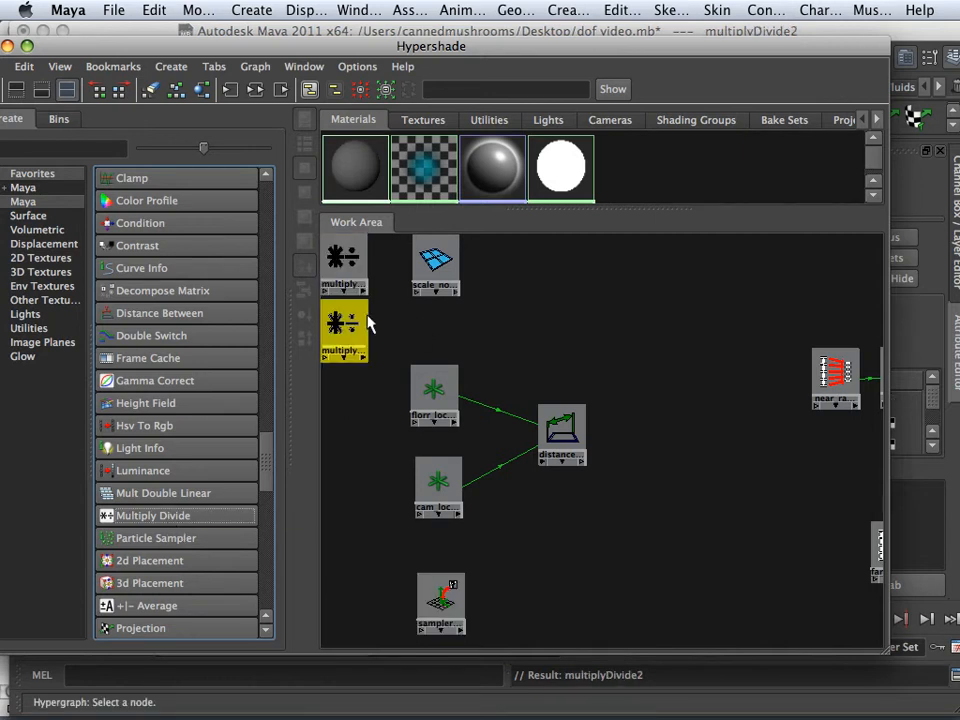
left_click_drag(368, 321, 587, 578)
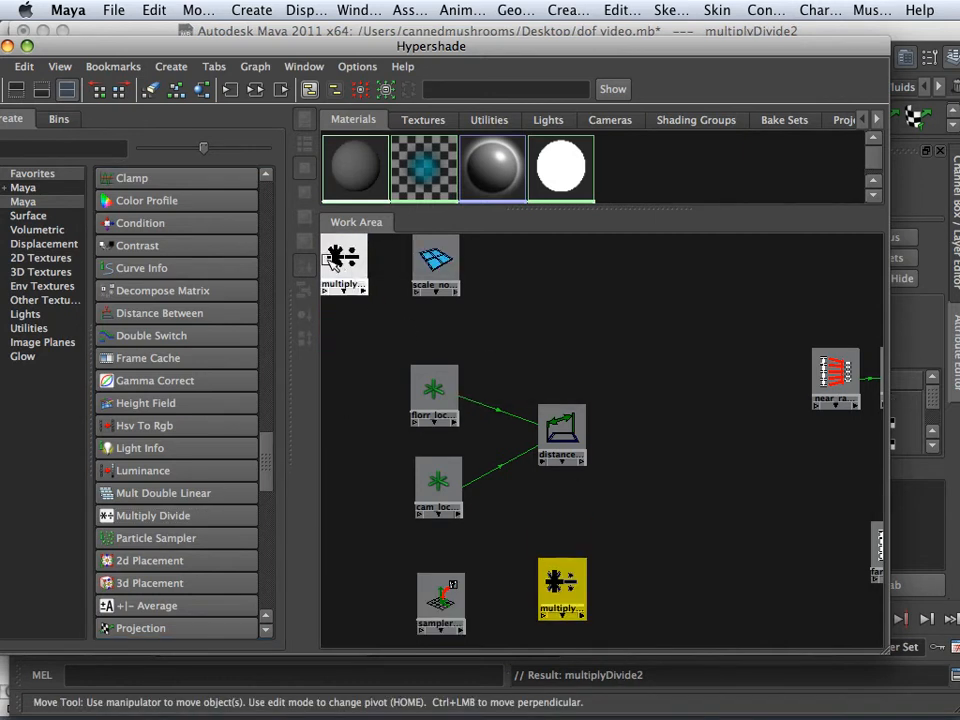
left_click_drag(332, 260, 553, 265)
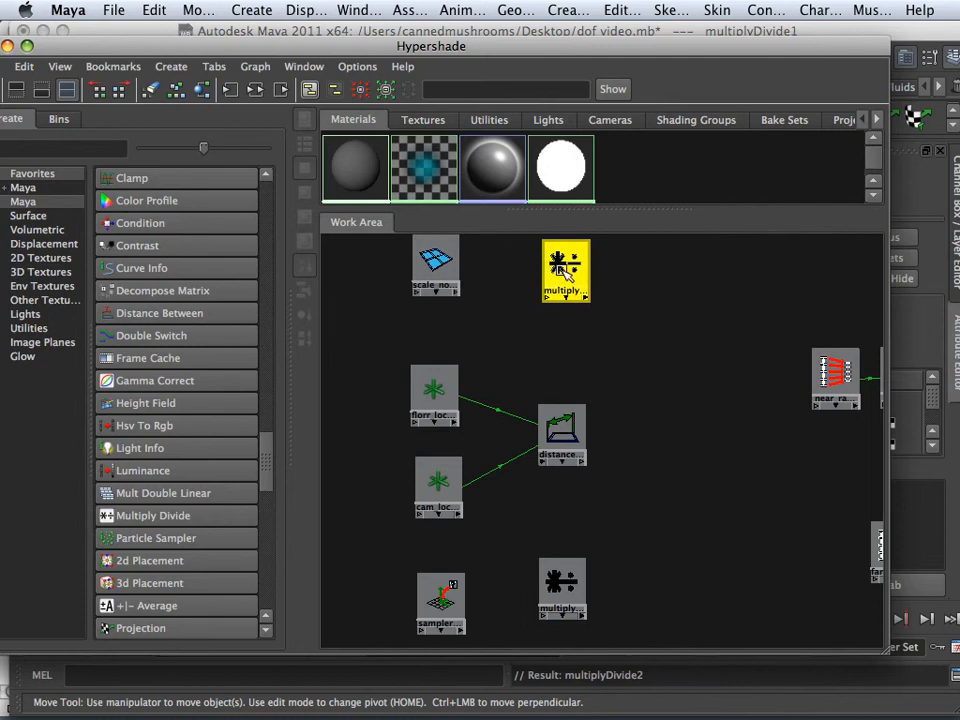
Set the operation of the multiplyDivide1 node to Multiply.
left_click_drag(643, 43, 331, 28)
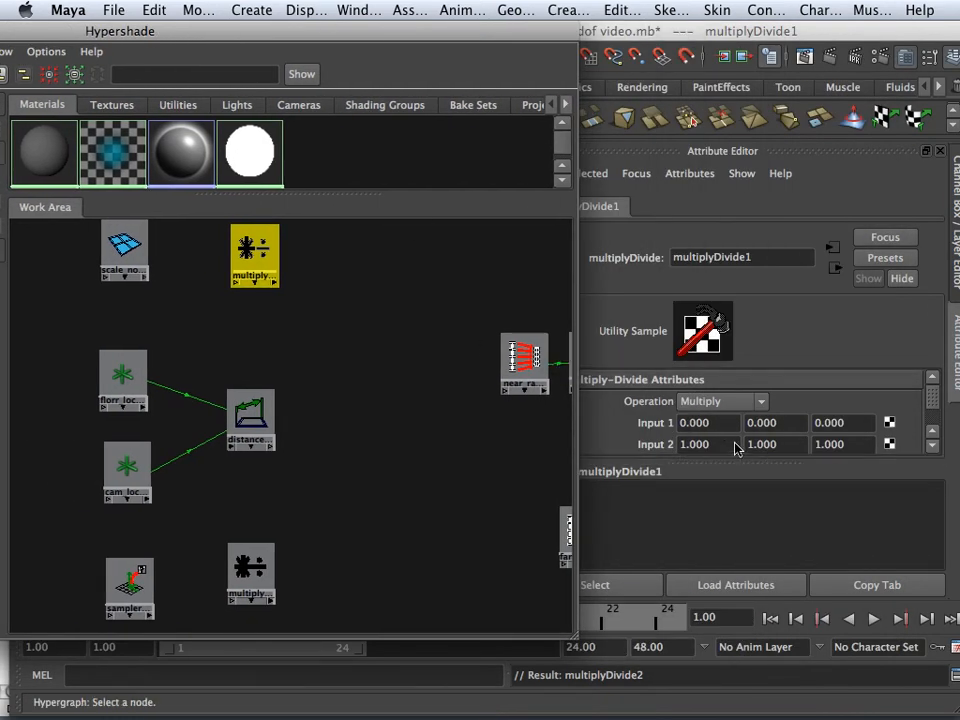
scroll(728, 446, "down", 1)
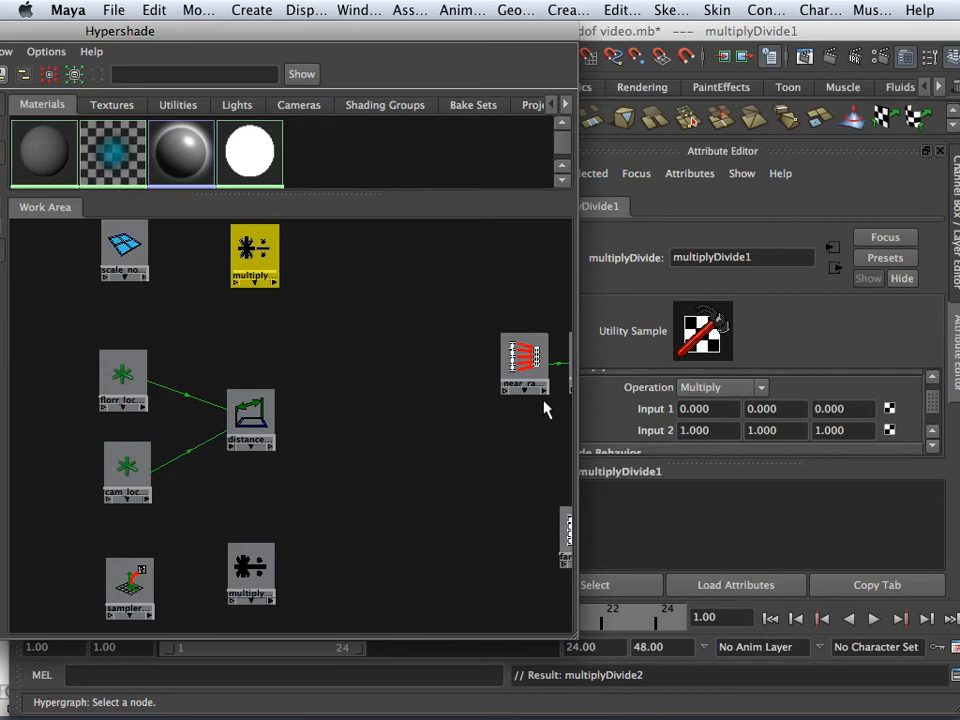
mouse_move(298, 36)
left_mouse_down()
mouse_move(533, 47)
mouse_move(302, 12)
left_mouse_up()
left_click(765, 393)
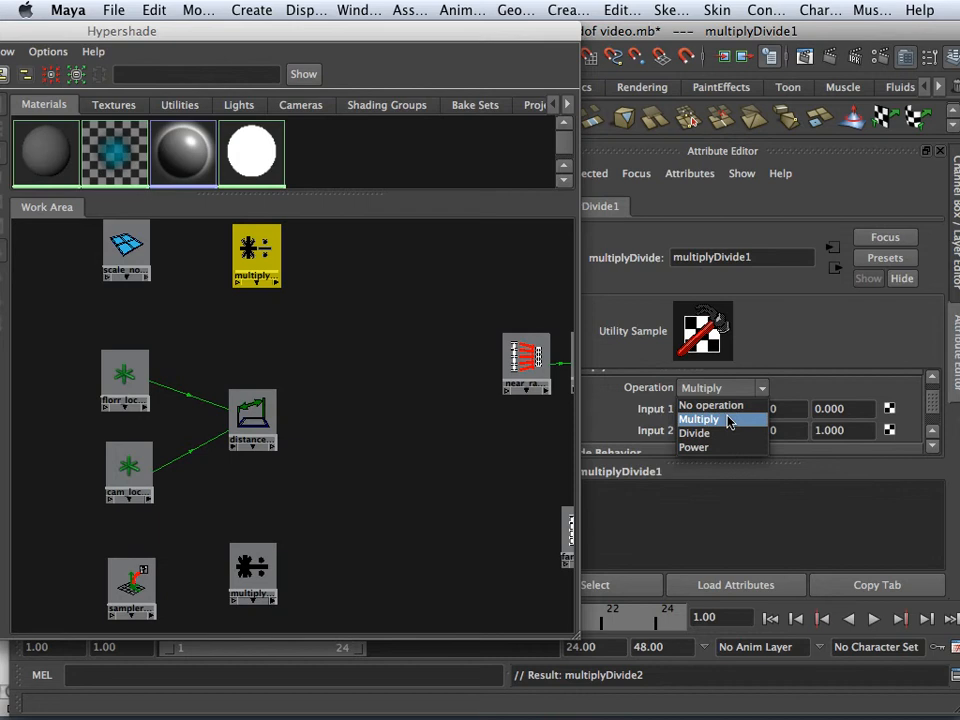
left_click(727, 420)
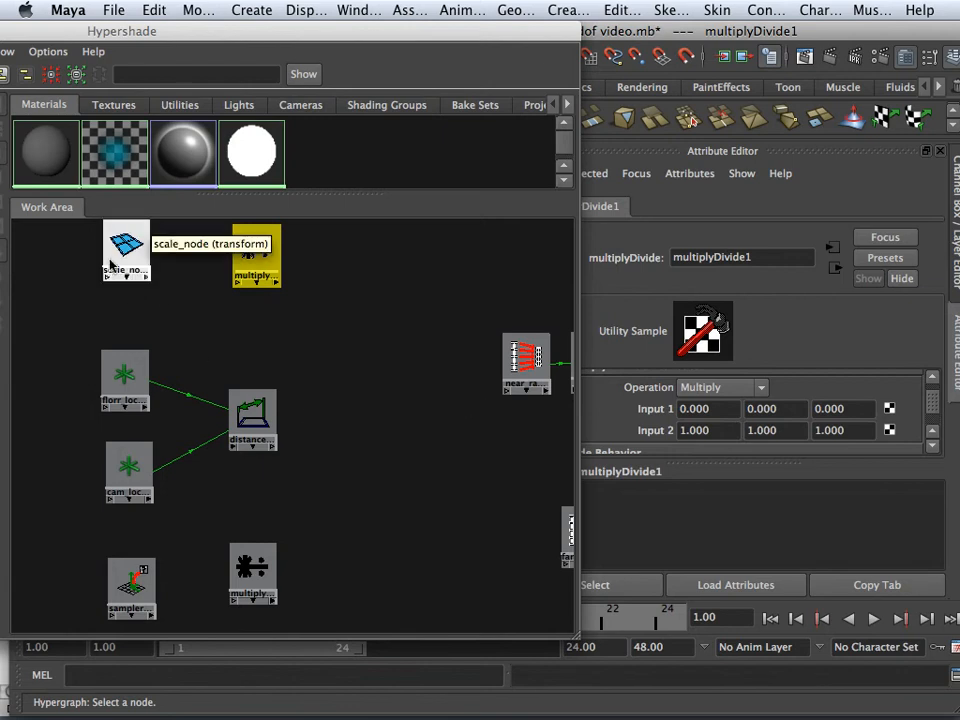
Connect the scaleZ output of scale_node to input1Z of multiplyDivide1 through the Connection Editor.
middle_click_drag(110, 265, 259, 258)
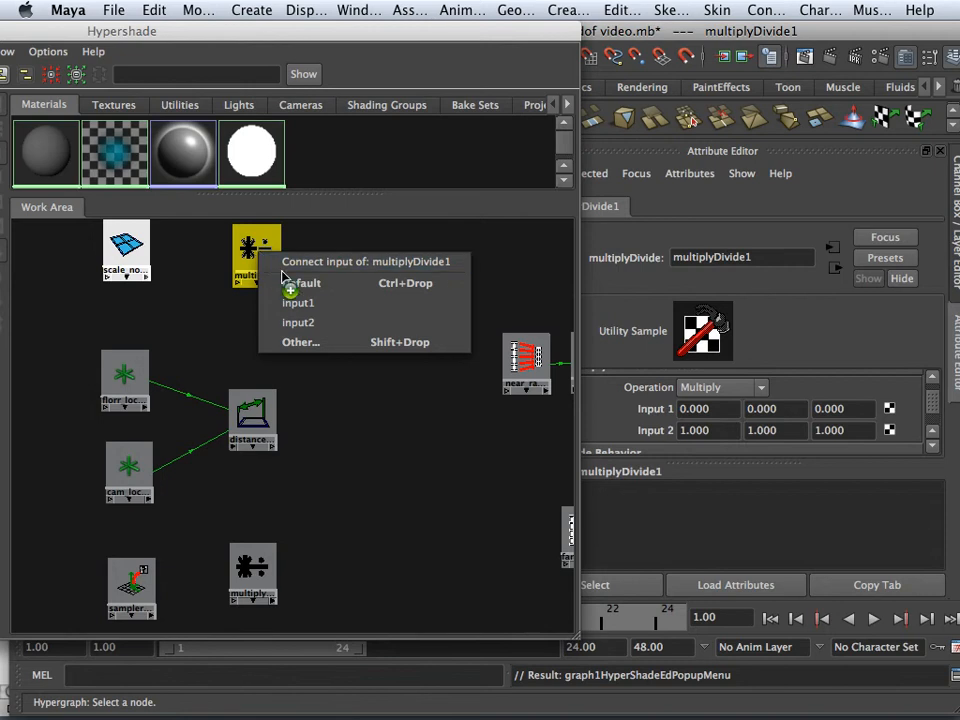
left_click(292, 284)
left_click_drag(312, 84, 433, 12)
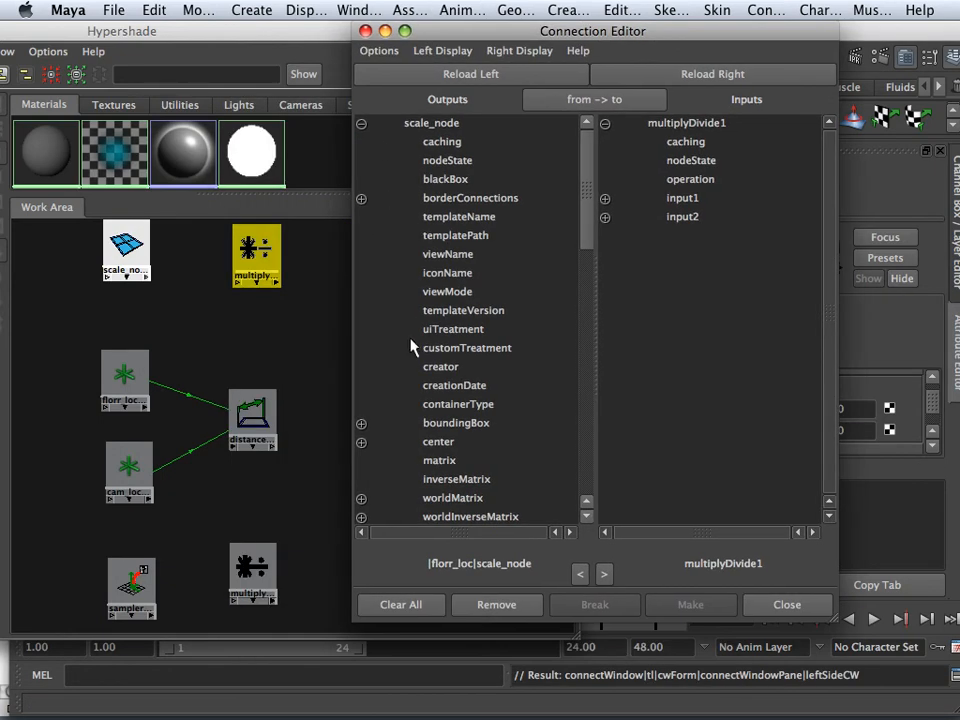
scroll(440, 430, "down", 2)
scroll(441, 432, "up", 2)
left_click_drag(588, 214, 596, 383)
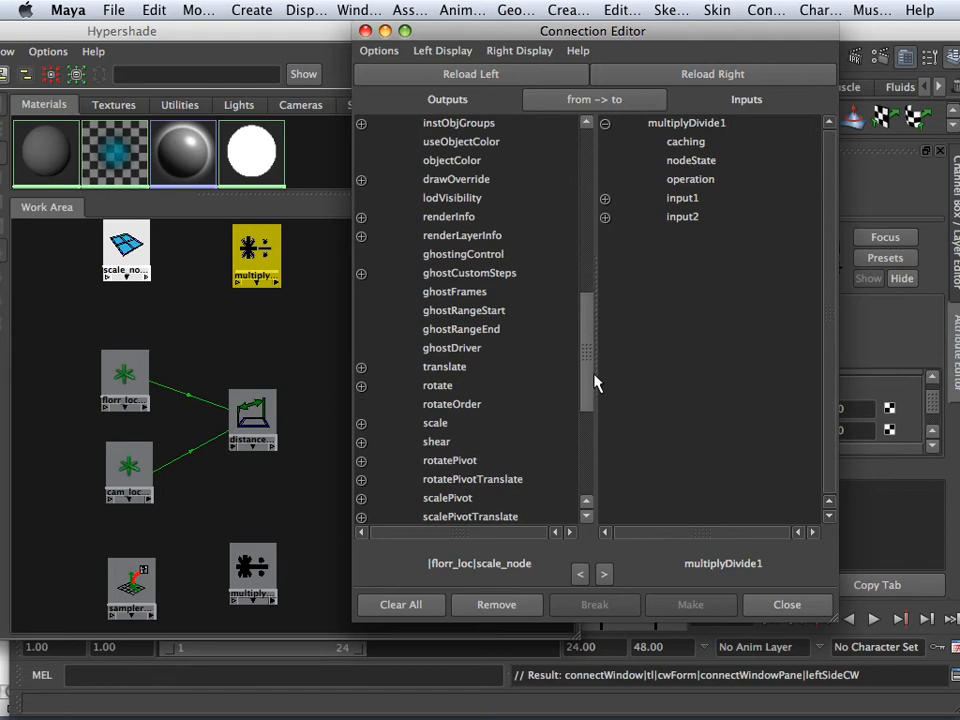
left_click(361, 424)
left_click(462, 479)
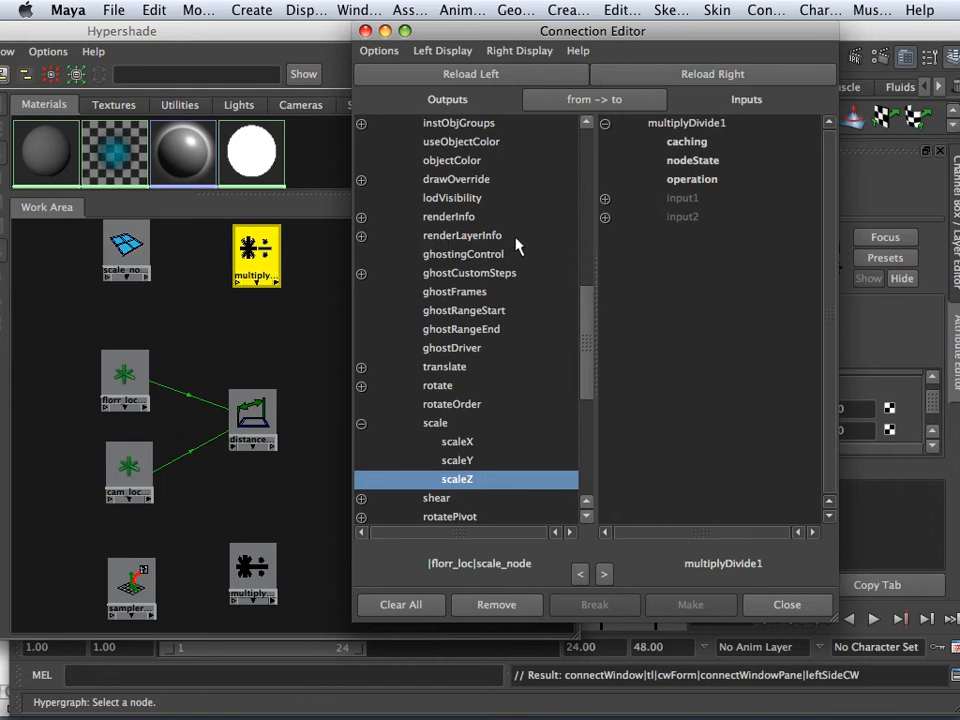
left_click(605, 199)
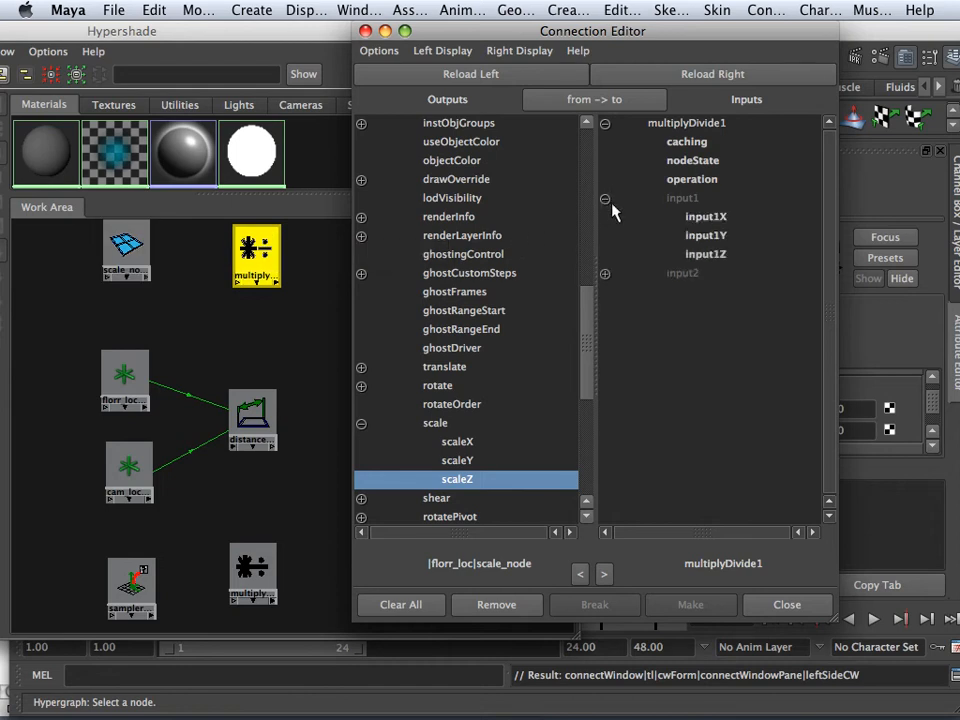
left_click(712, 256)
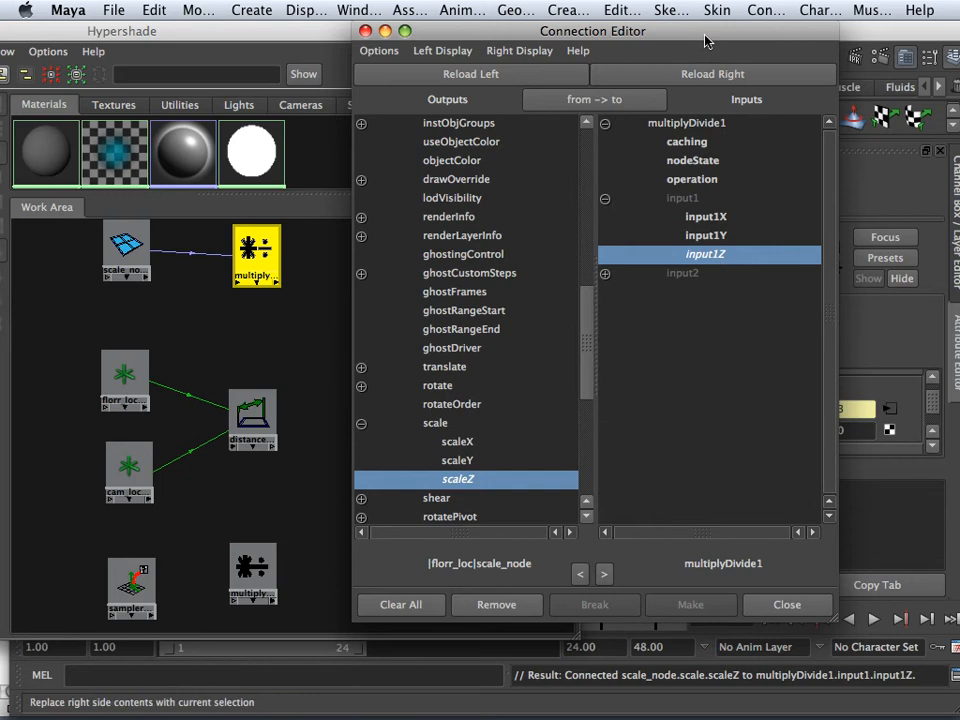
left_click_drag(700, 32, 478, 30)
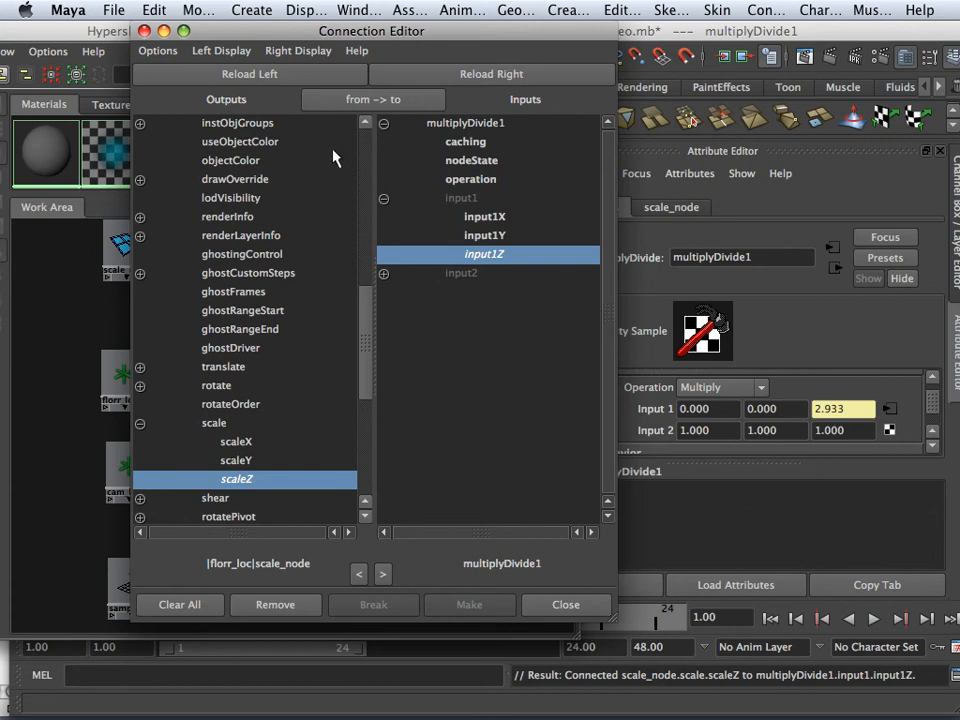
left_click(144, 32)
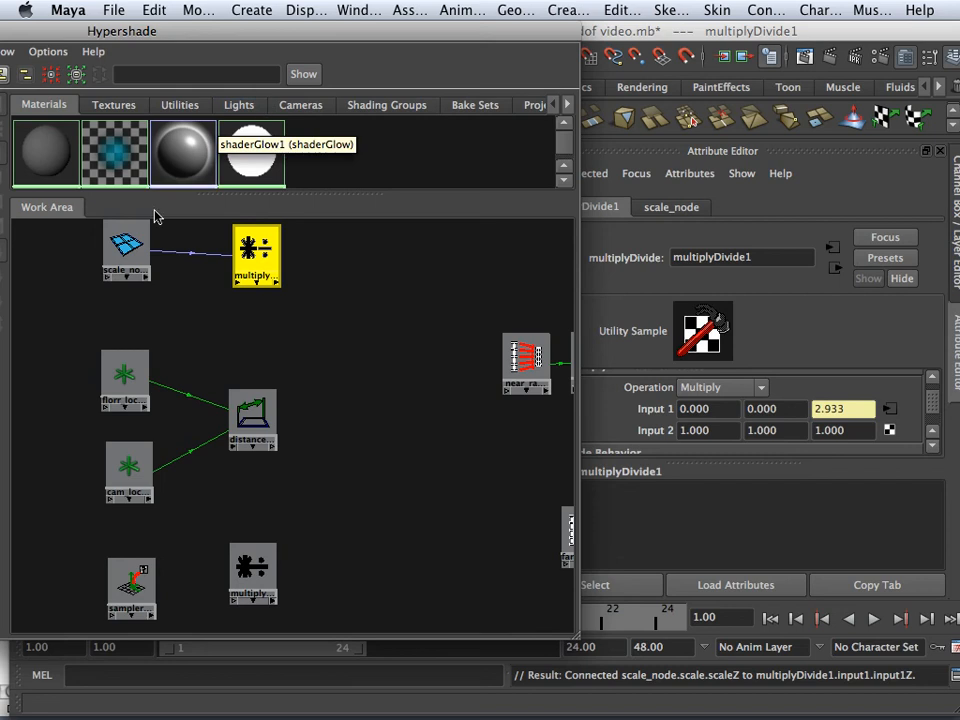
Inspect the Scale Z value in scale_node's transform attributes and show the node's channels in the Channel Box.
left_click(130, 242)
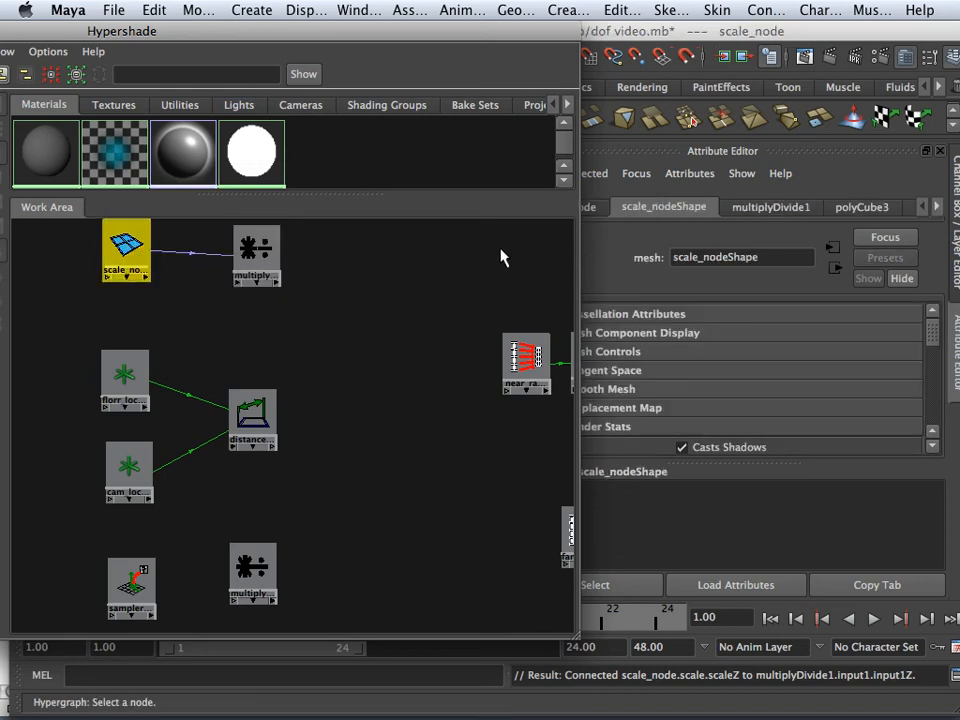
left_click(591, 209)
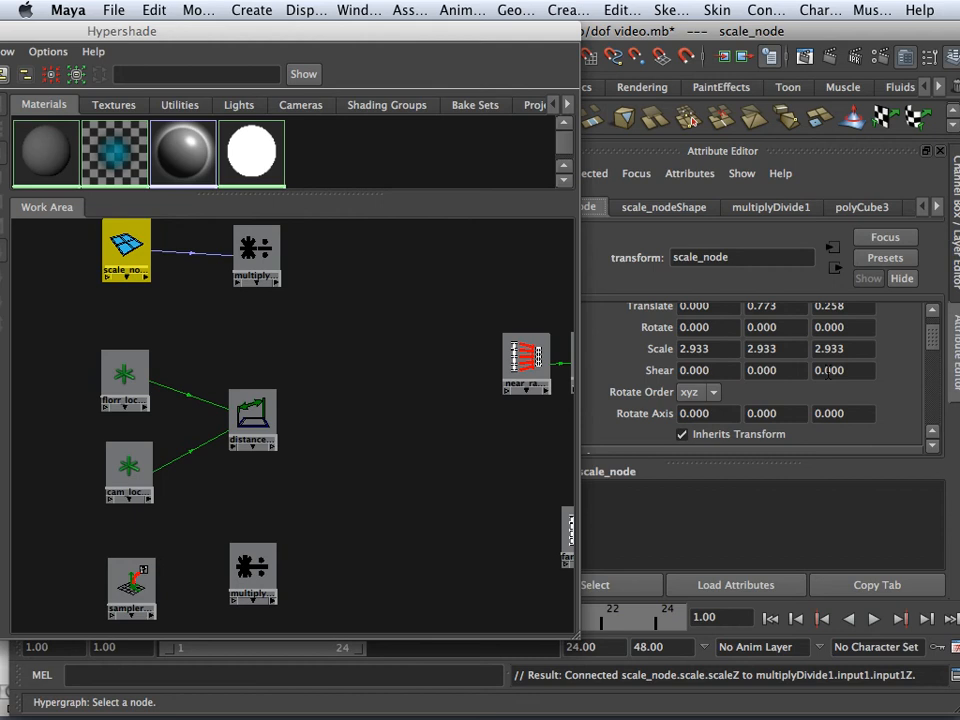
scroll(830, 370, "up", 1)
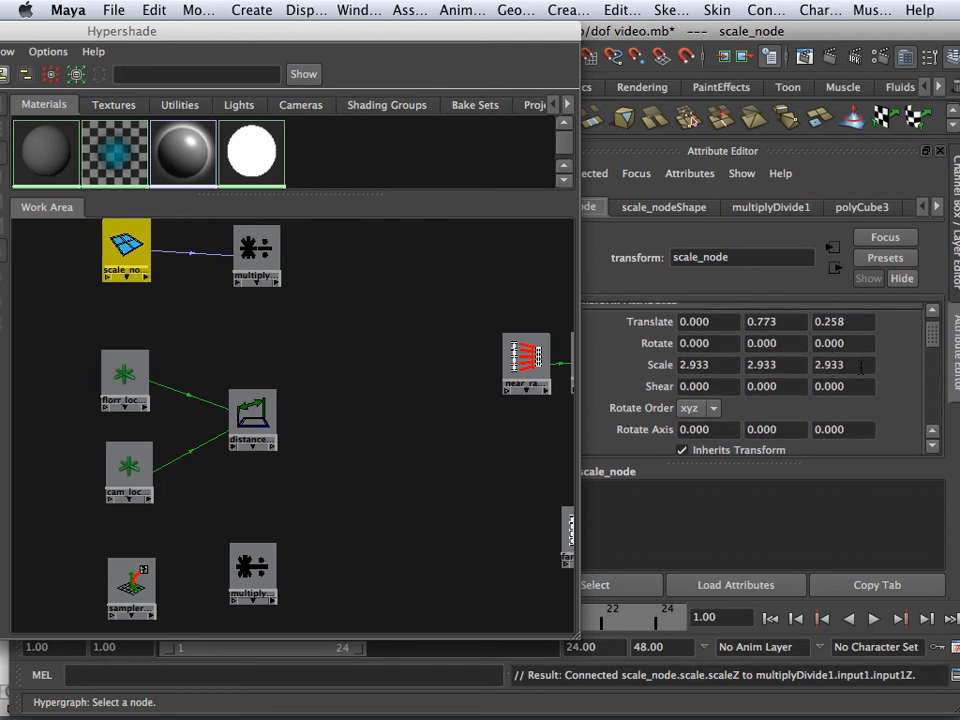
left_click_drag(860, 367, 818, 365)
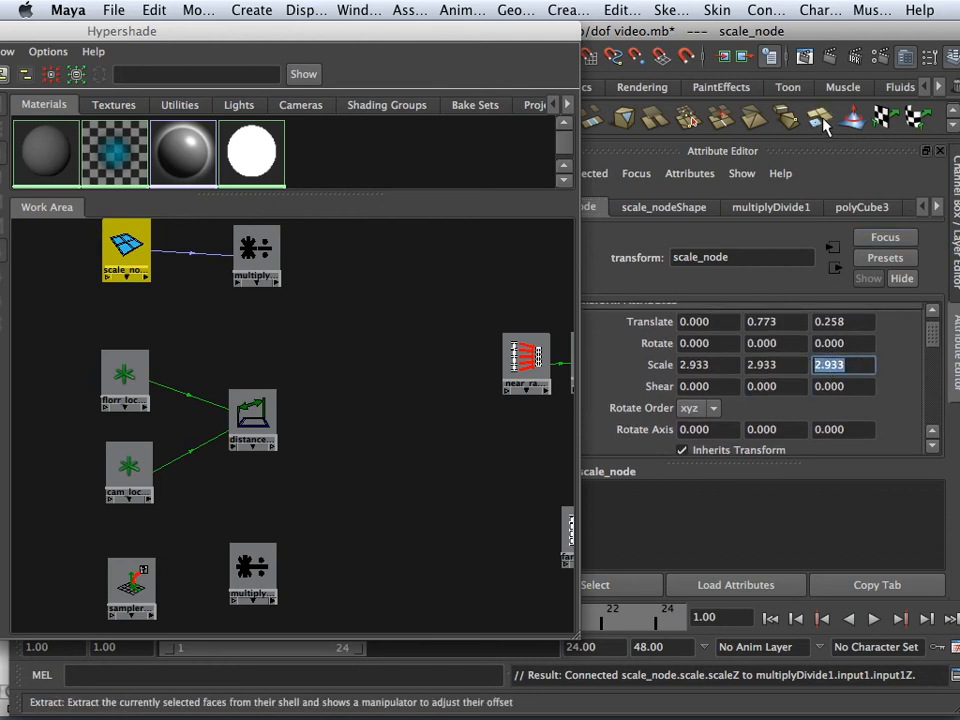
left_click_drag(832, 36, 776, 37)
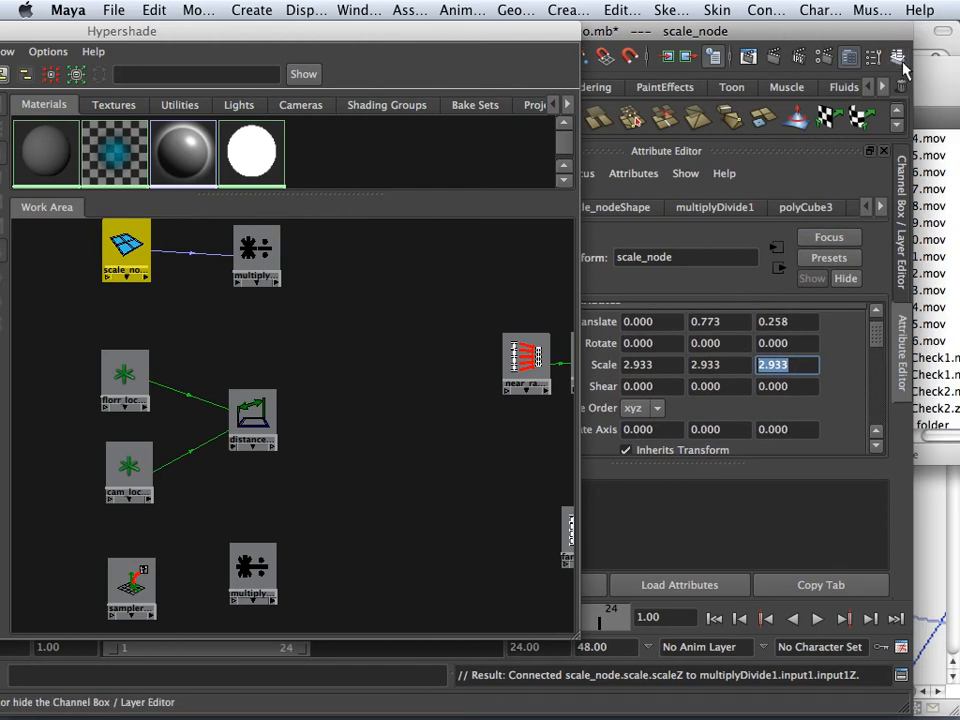
left_click(899, 58)
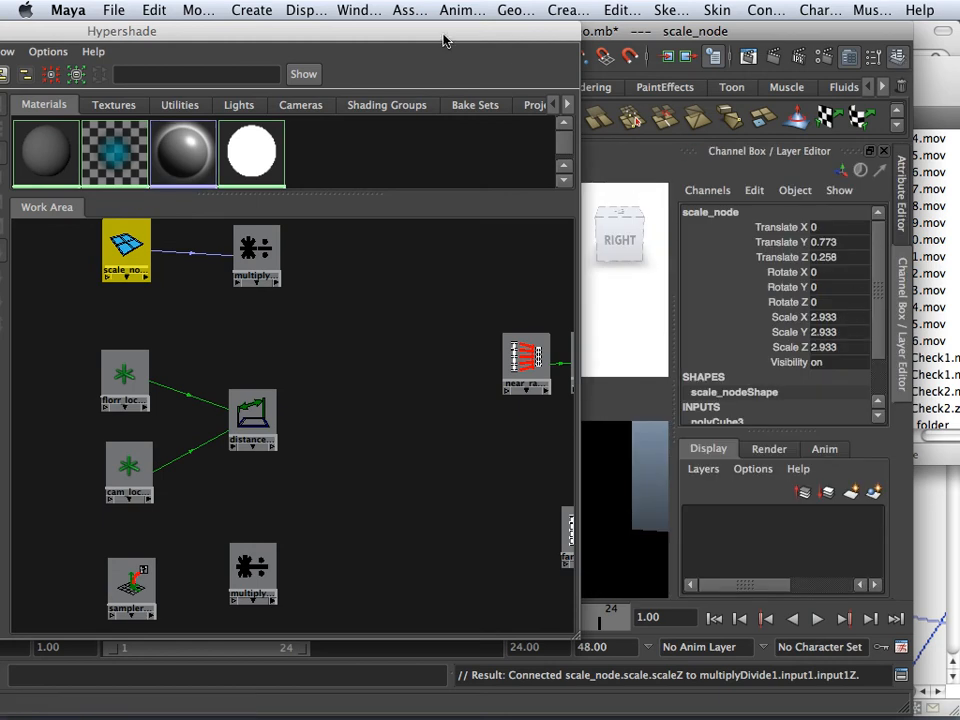
Examine the scale_node cube up close in the perspective view and leave it selected.
left_click_drag(444, 40, 890, 397)
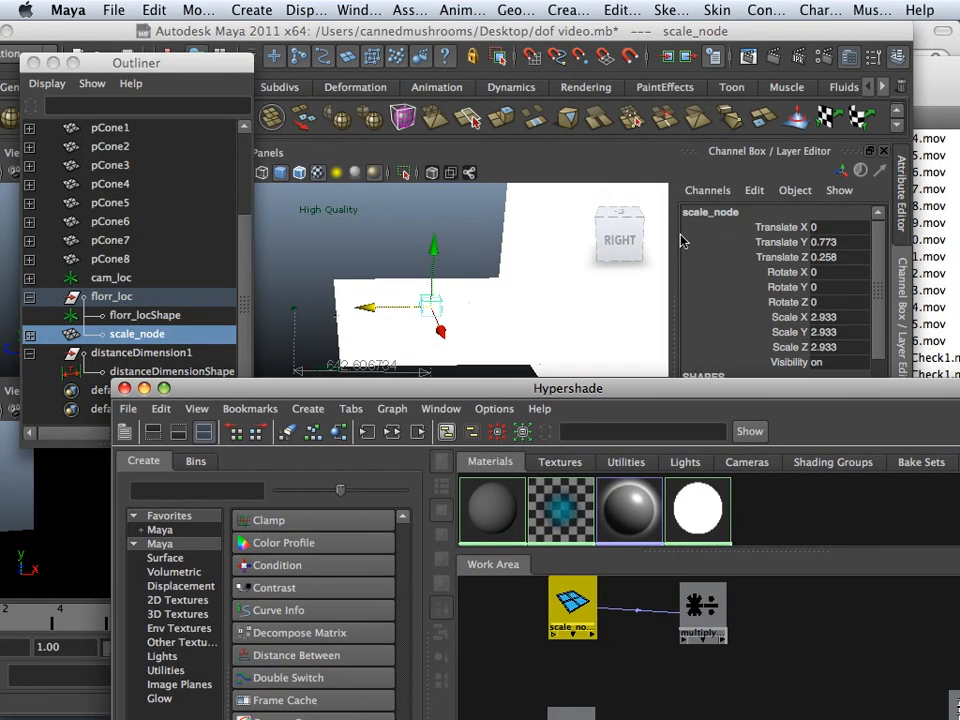
left_click_drag(441, 236, 441, 216, "alt")
right_click_drag(441, 216, 489, 283, "alt")
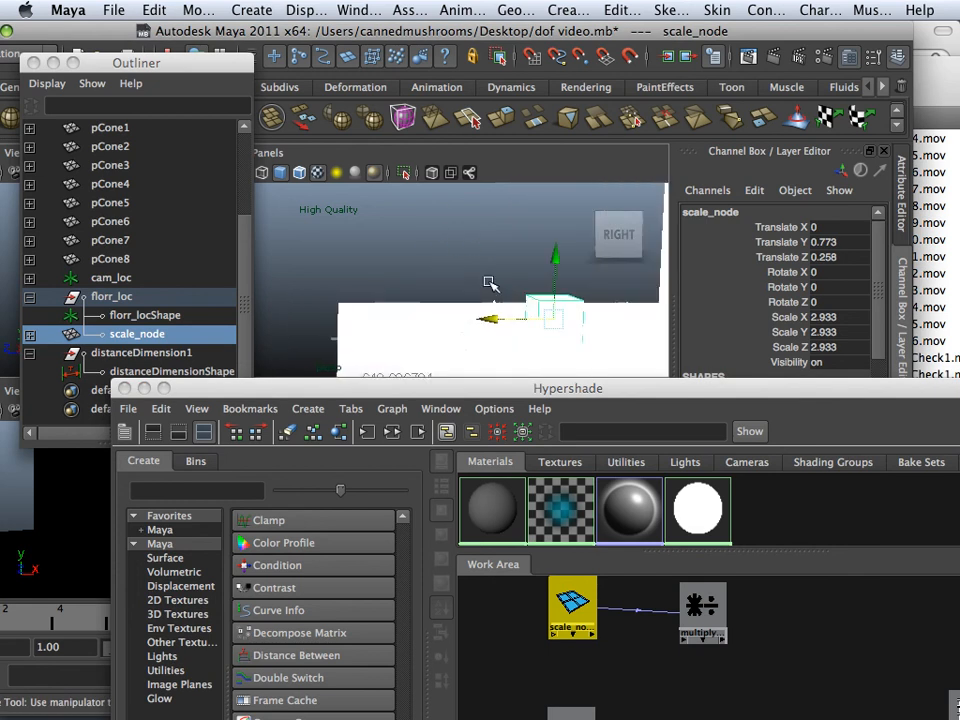
left_click(535, 284)
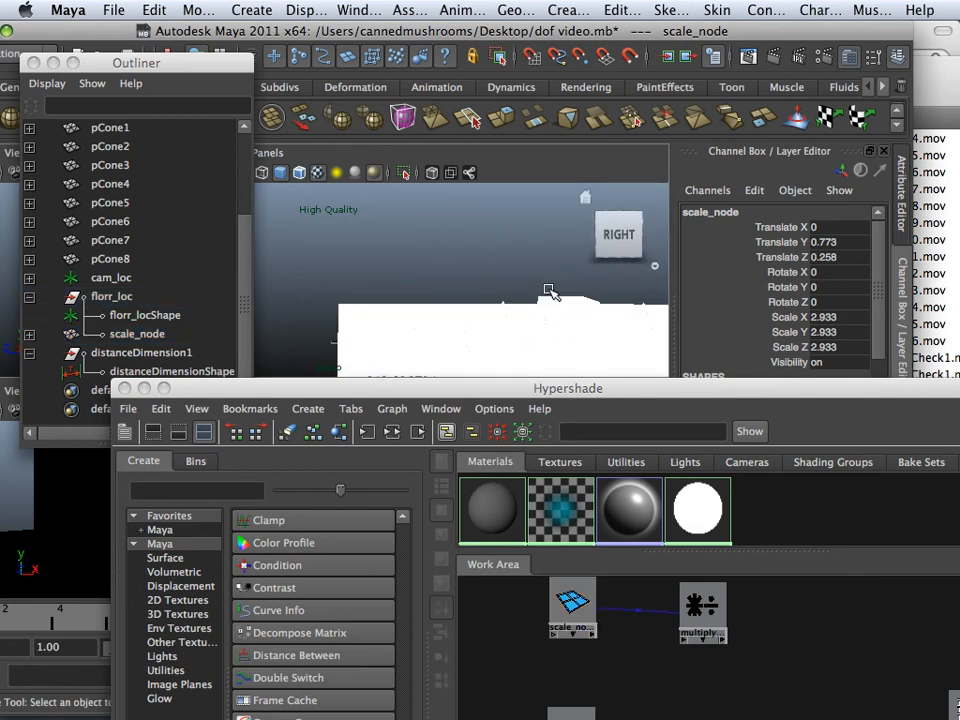
left_click(552, 303)
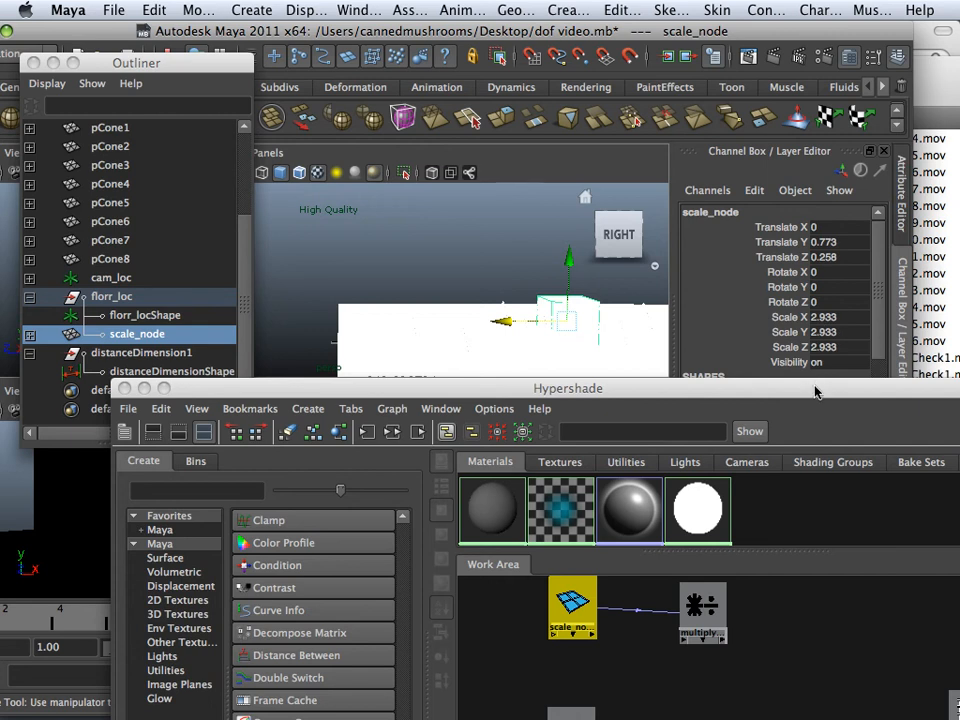
Set Scale X, Scale Y and Scale Z of scale_node to 88.
left_click_drag(815, 392, 460, 397)
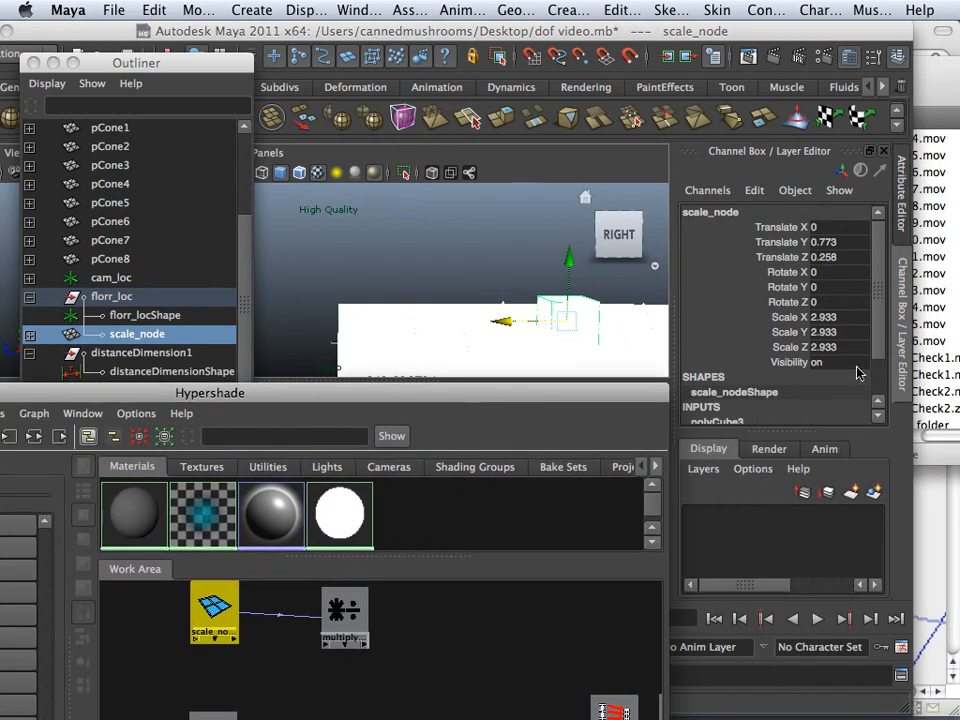
left_click_drag(836, 320, 838, 346)
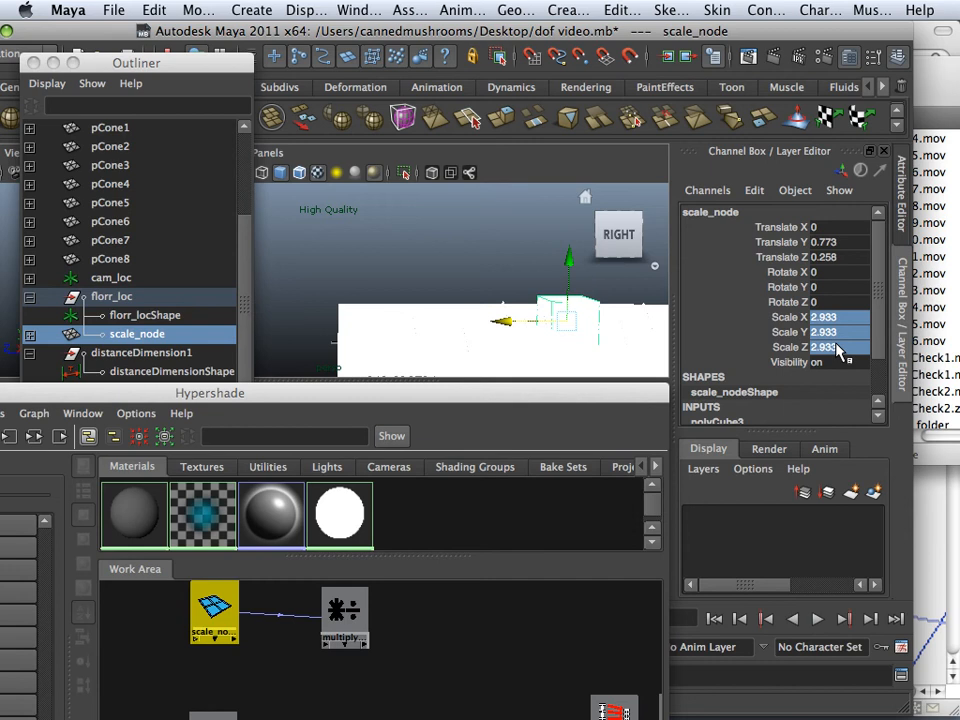
left_click_drag(580, 392, 607, 72)
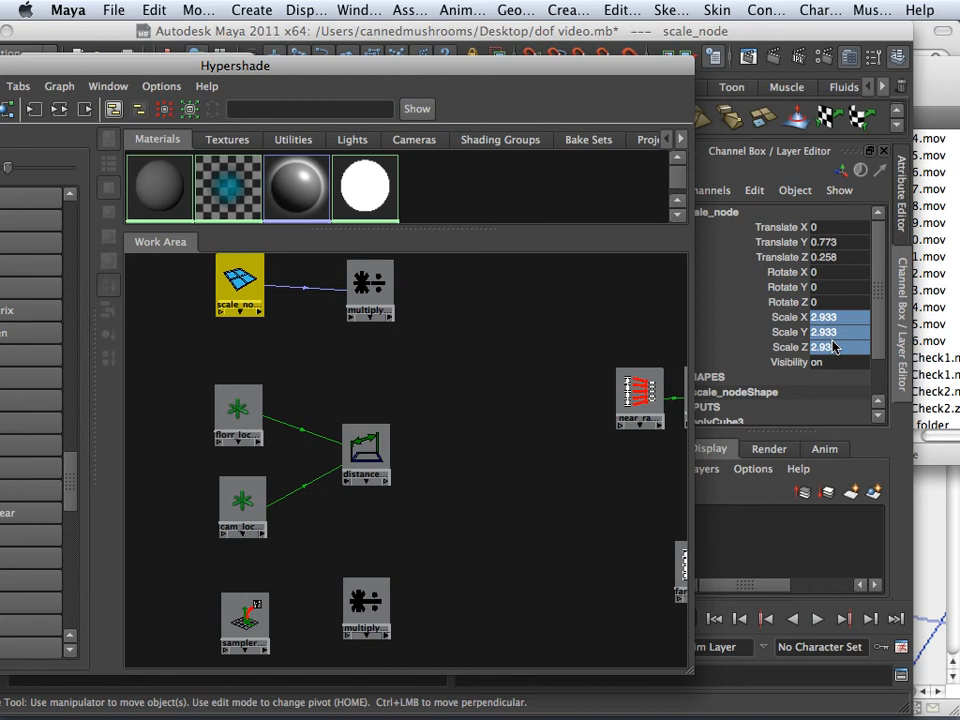
key("super+z")
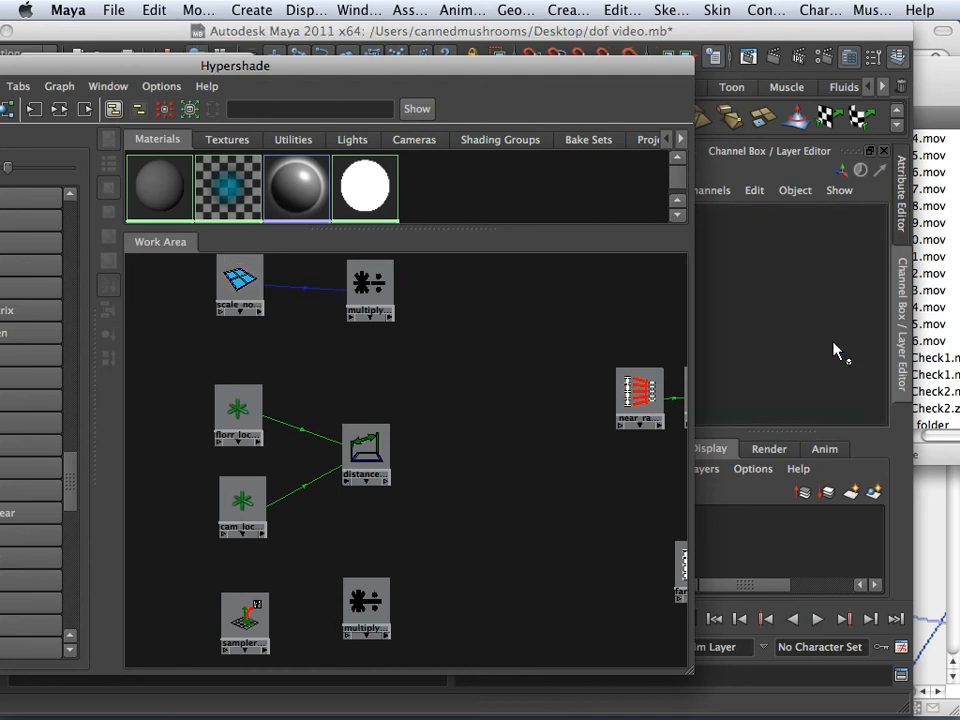
left_click(228, 276)
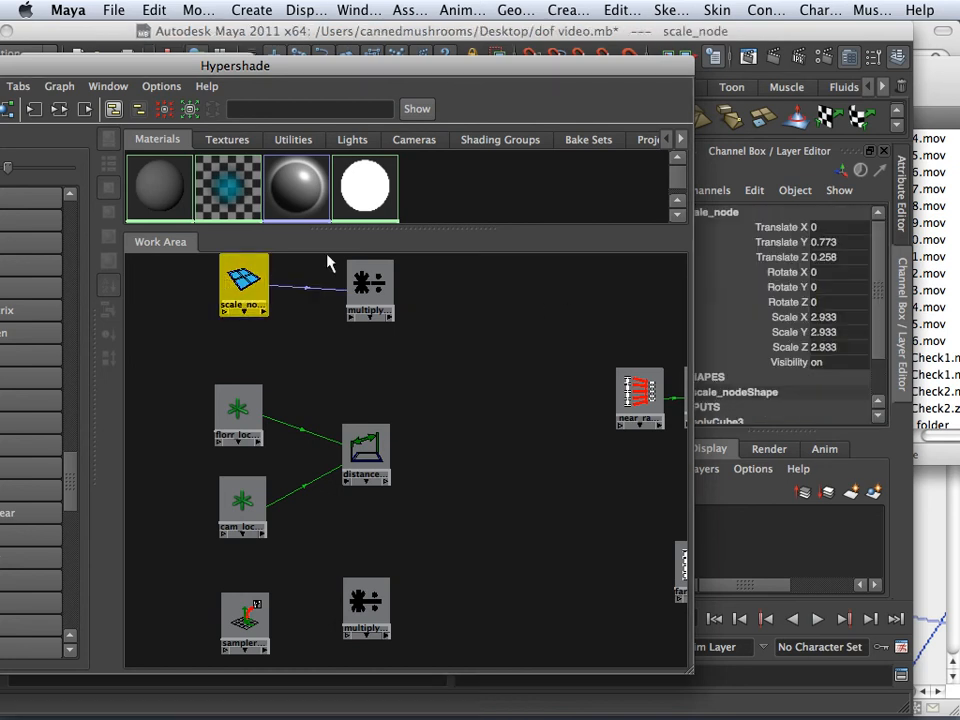
left_click_drag(822, 317, 825, 347)
type("88")
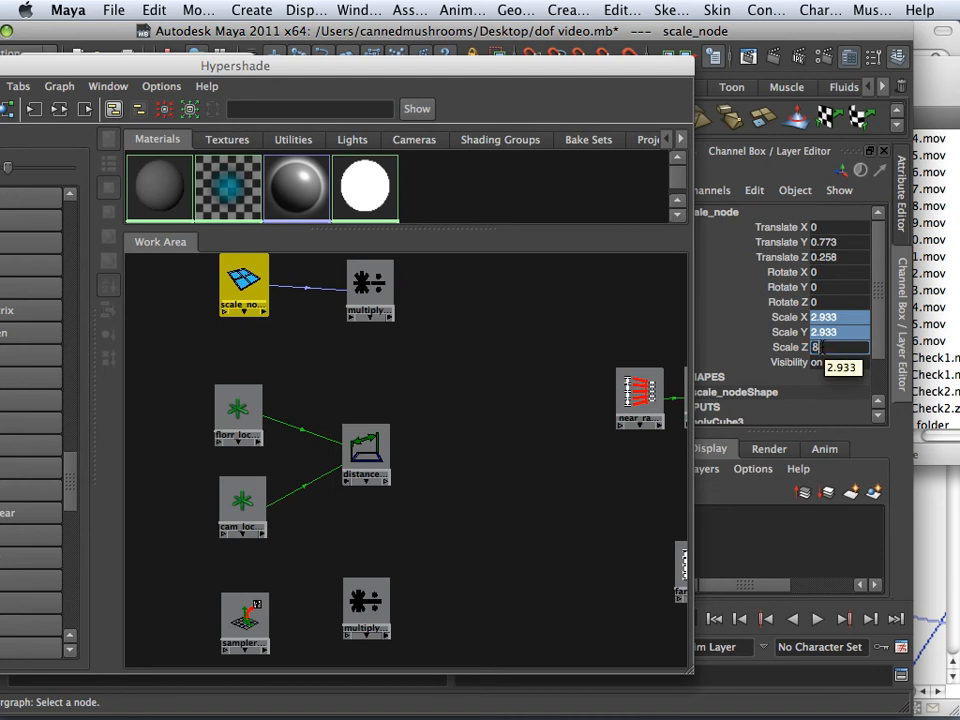
key("Return")
Examine the scaled scale_node cube against the rest of the scene in the perspective view.
left_click_drag(534, 66, 535, 345)
scroll(519, 287, "down", 10)
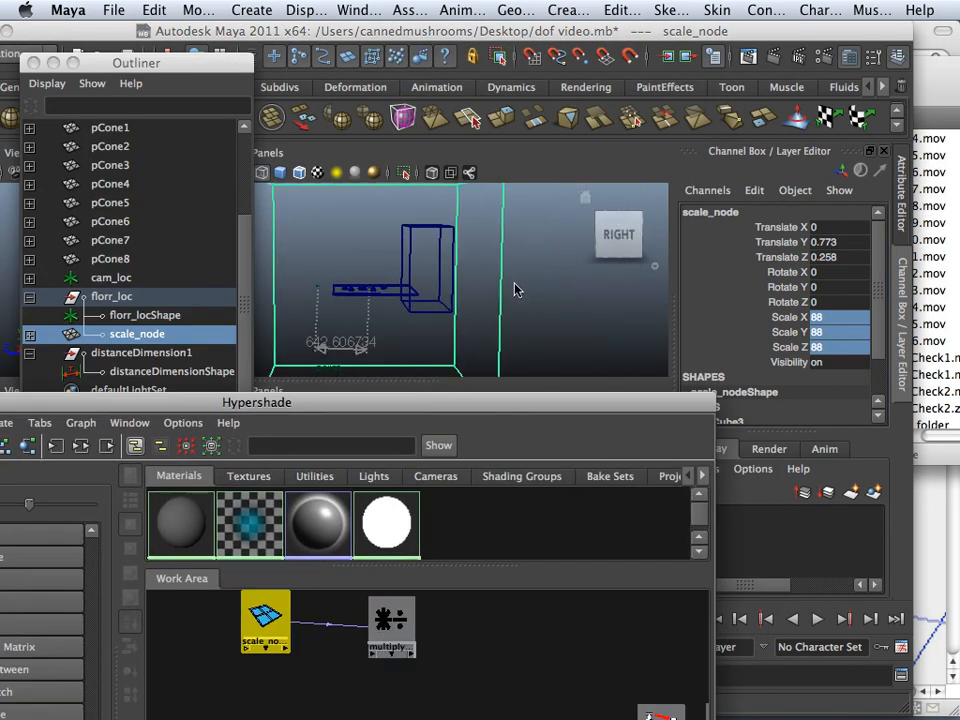
scroll(514, 290, "up", 5)
scroll(513, 291, "down", 6)
scroll(508, 291, "up", 8)
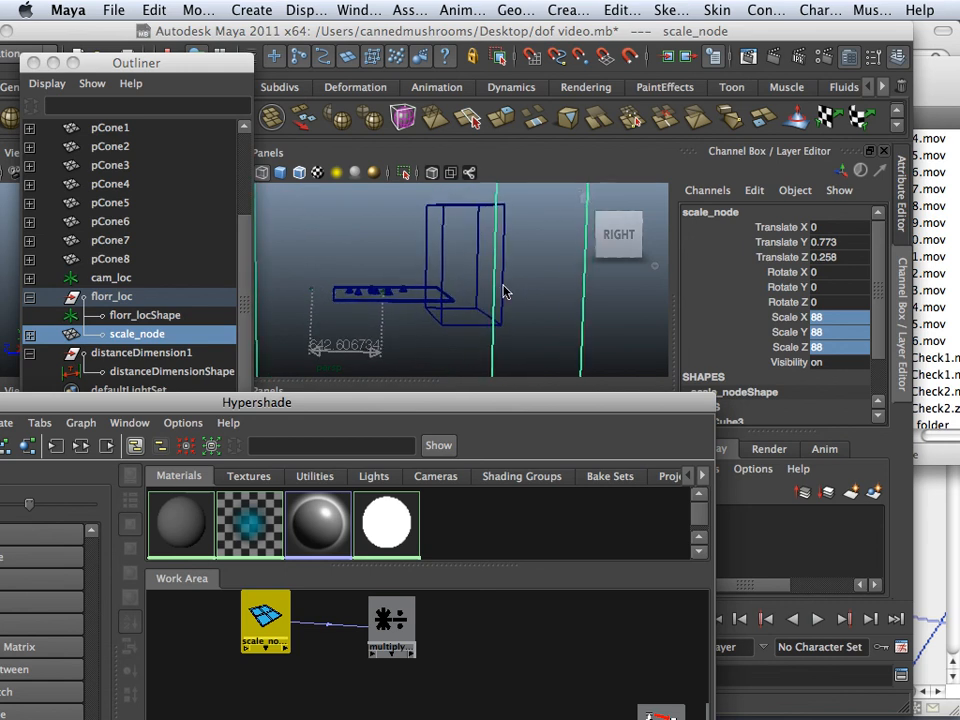
scroll(502, 291, "down", 3)
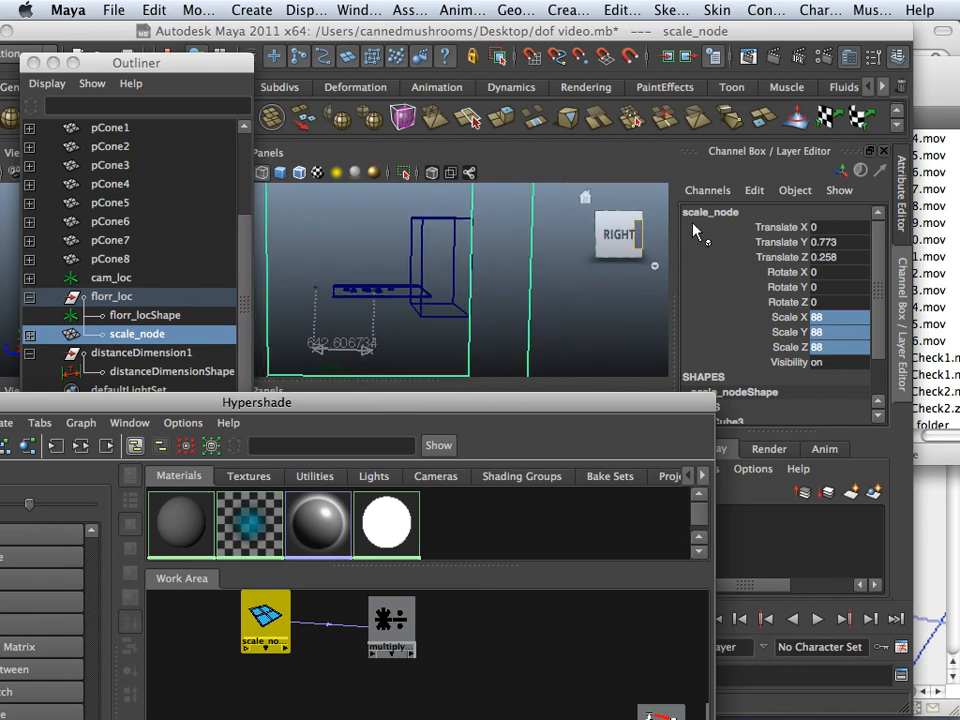
Turn off Casts Shadows, Receive Shadows and Motion Blur in the Render Stats of scale_nodeShape.
left_click(847, 60)
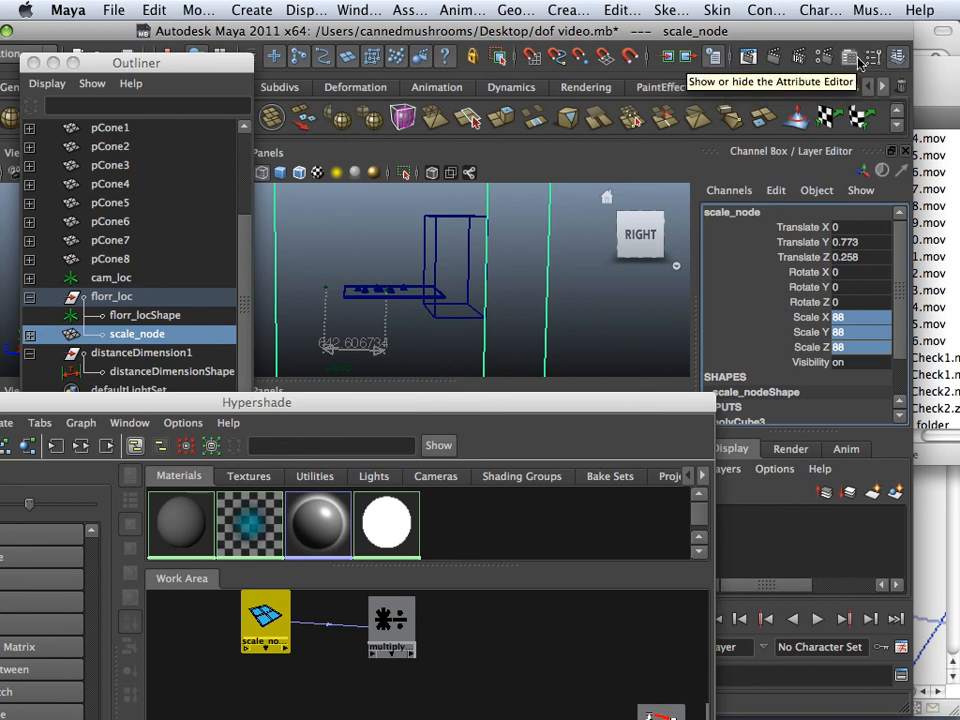
left_click(847, 58)
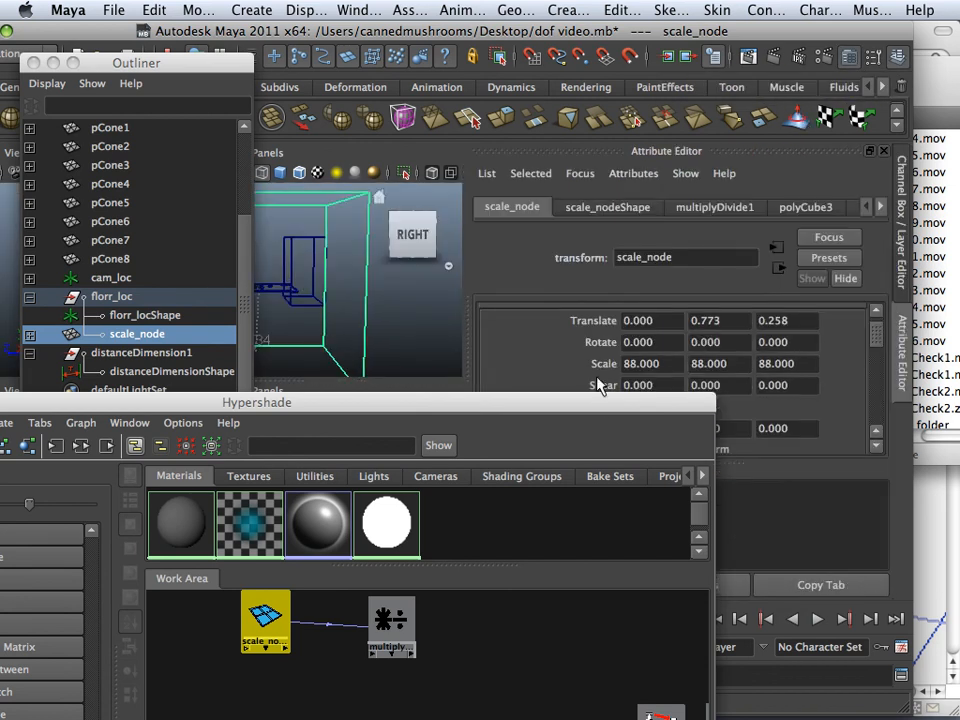
left_click_drag(596, 404, 316, 228)
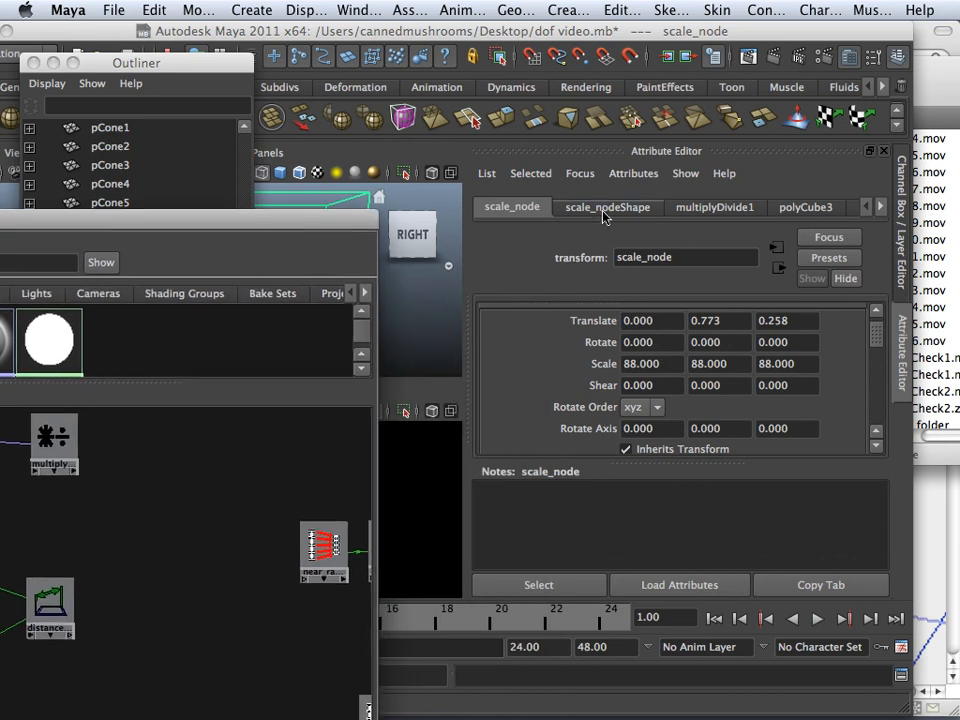
scroll(610, 320, "down", 3)
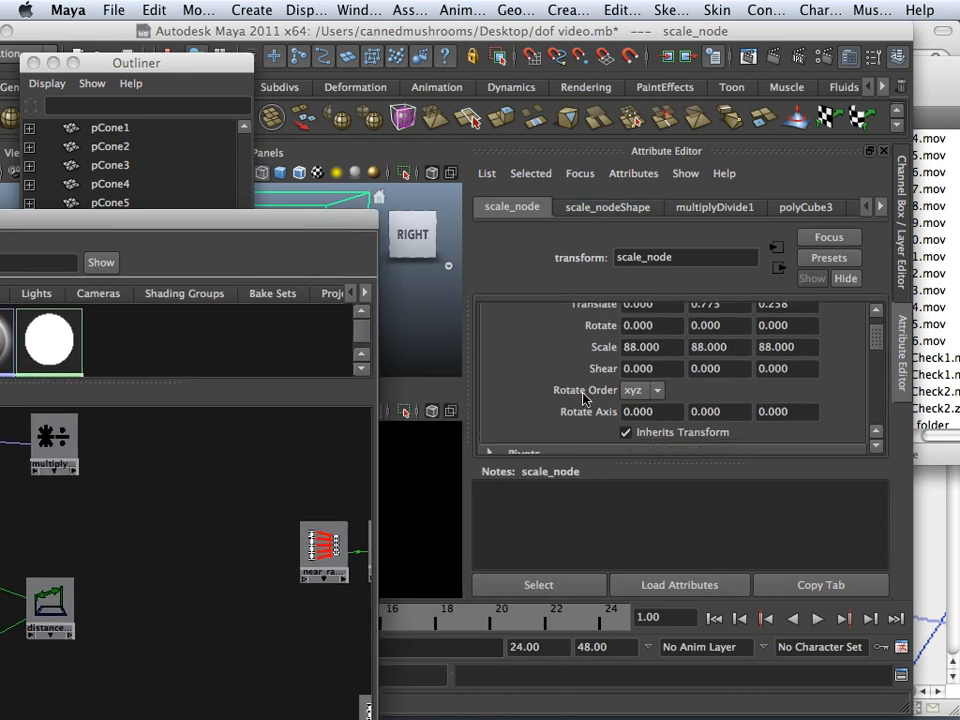
left_click(603, 213)
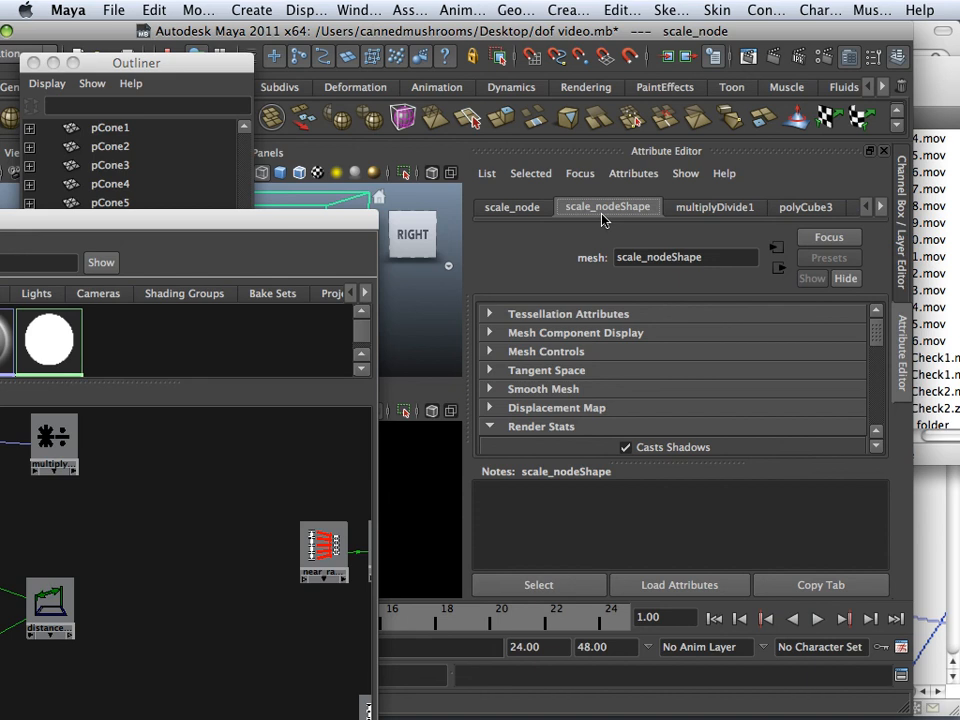
scroll(495, 400, "down", 2)
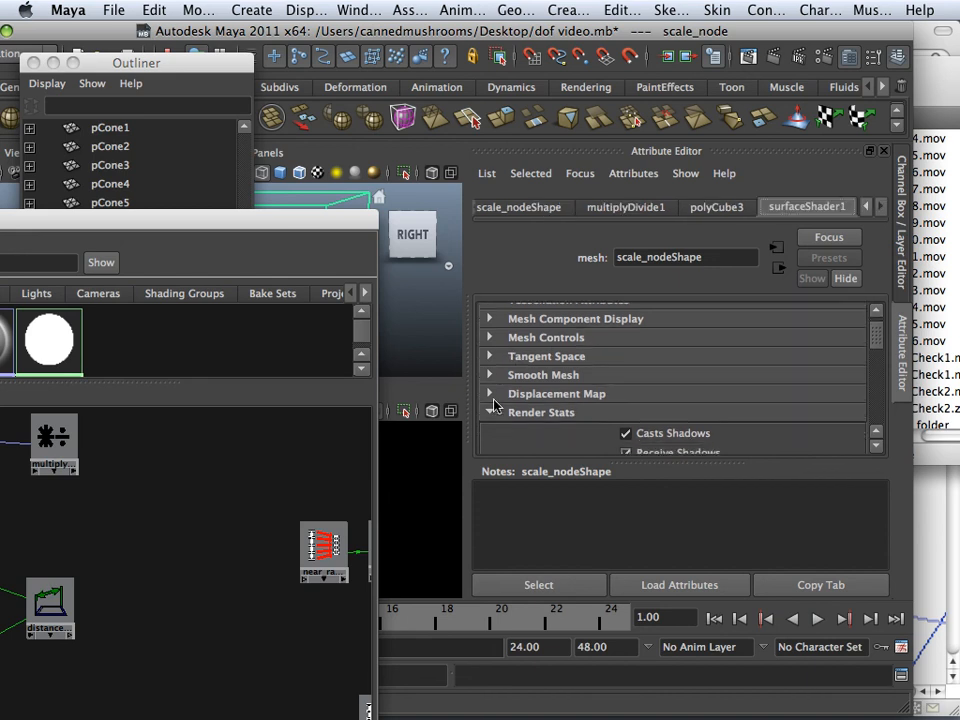
scroll(493, 408, "down", 1)
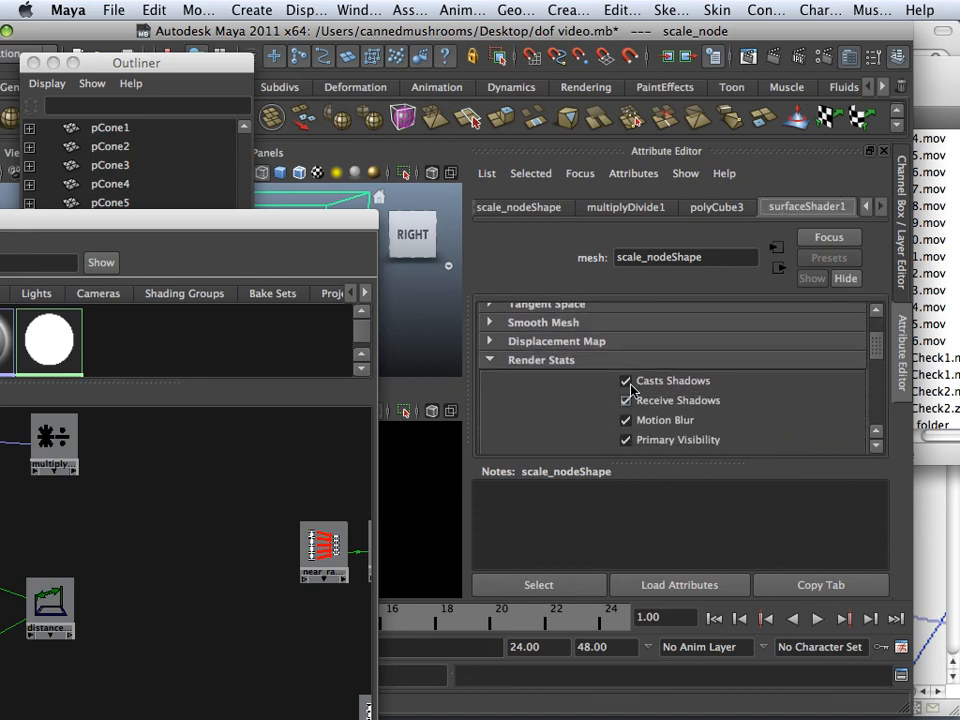
left_click(626, 376)
left_click(626, 396)
scroll(630, 418, "down", 1)
left_click(626, 397)
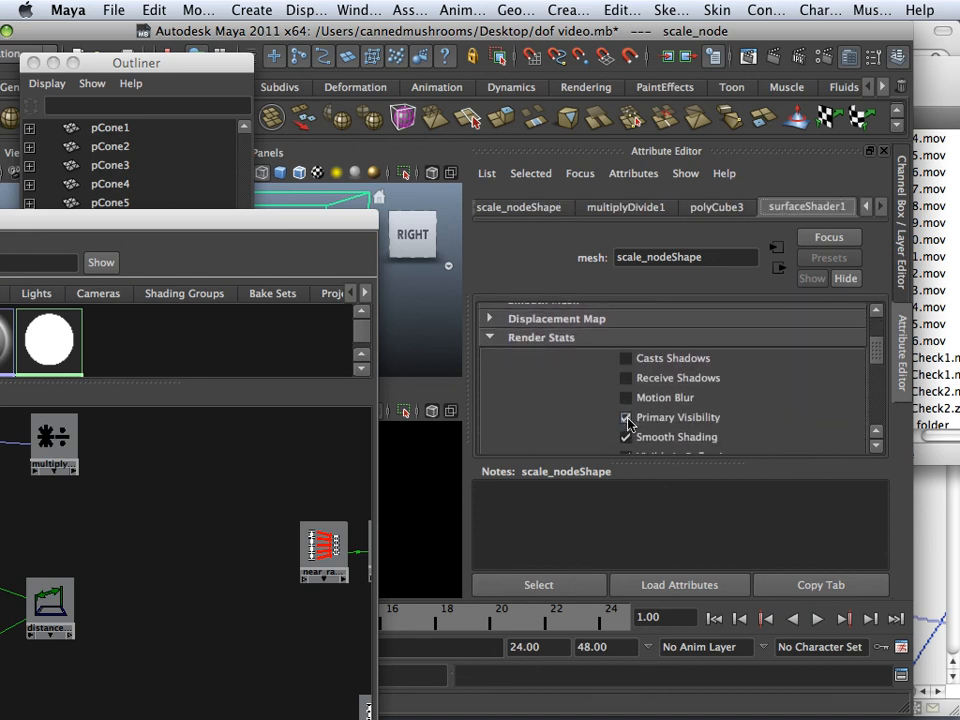
Turn off Primary Visibility, Smooth Shading, Visible In Reflections and Visible In Refractions for scale_nodeShape.
left_click(626, 416)
scroll(628, 420, "down", 1)
left_click(626, 416)
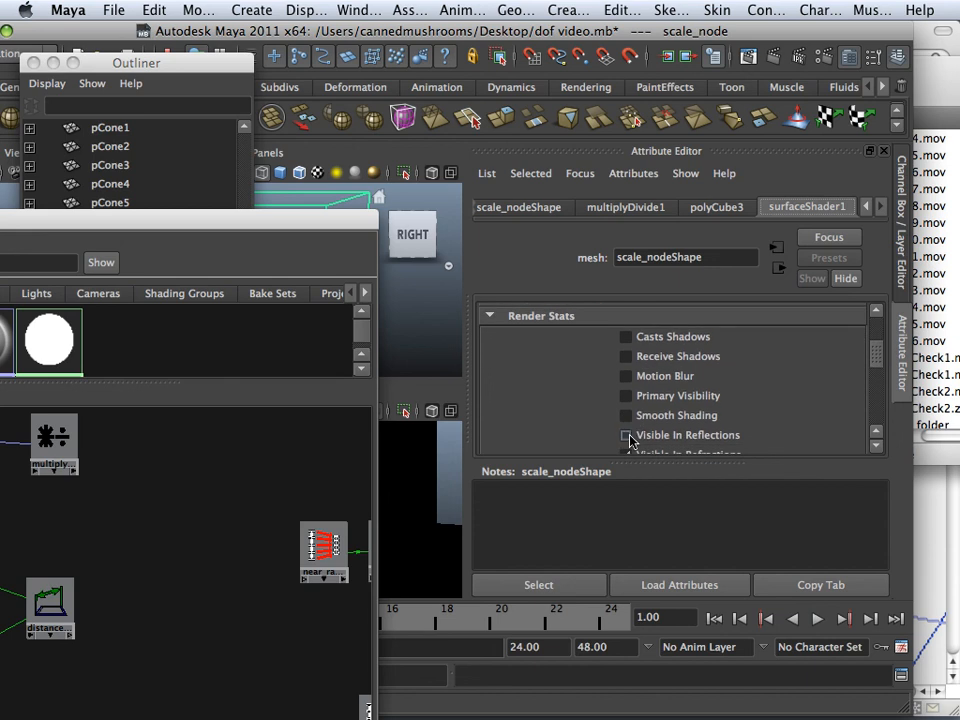
left_click(626, 435)
scroll(629, 425, "down", 1)
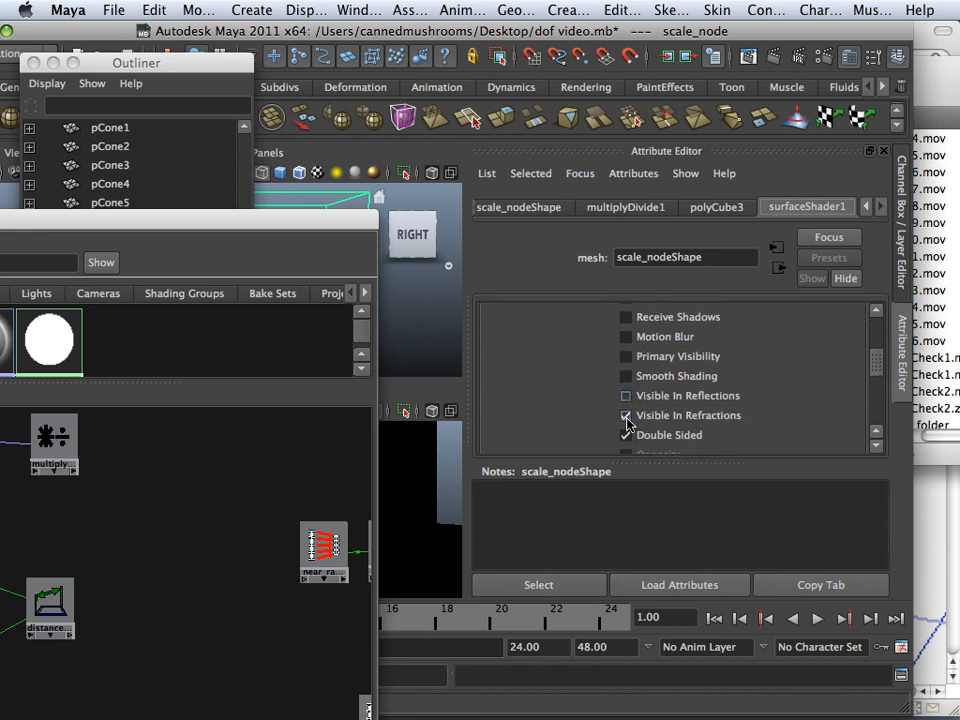
left_click(626, 415)
Select the multiplyDivide1 node fed by scale_node and bring its operation and input attributes into view.
left_click_drag(293, 227, 858, 95)
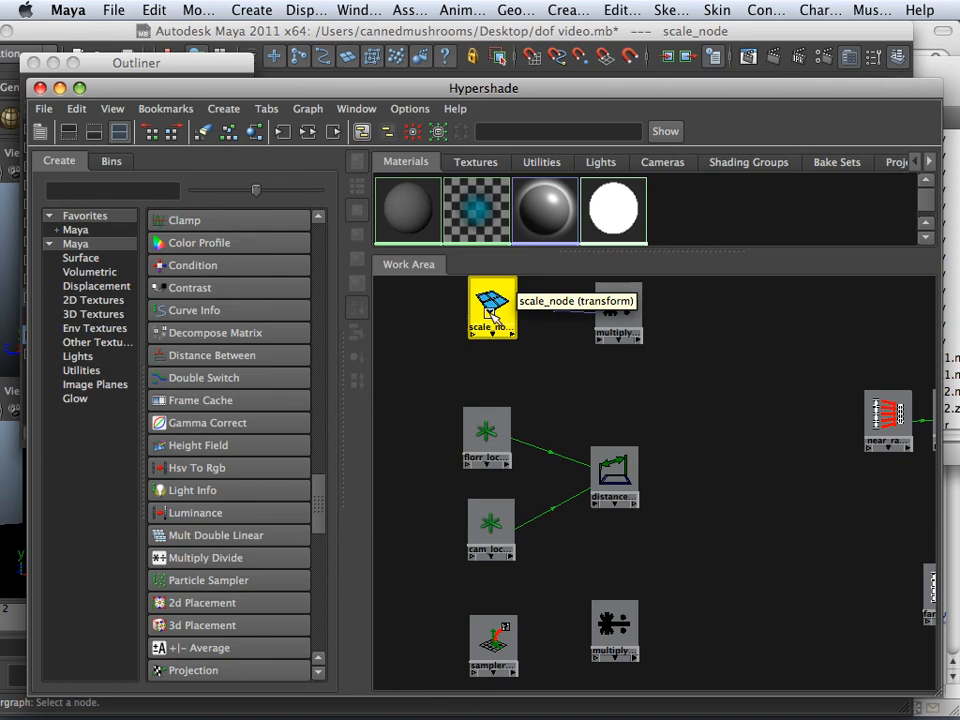
left_click(606, 318)
left_click_drag(651, 94, 487, 50)
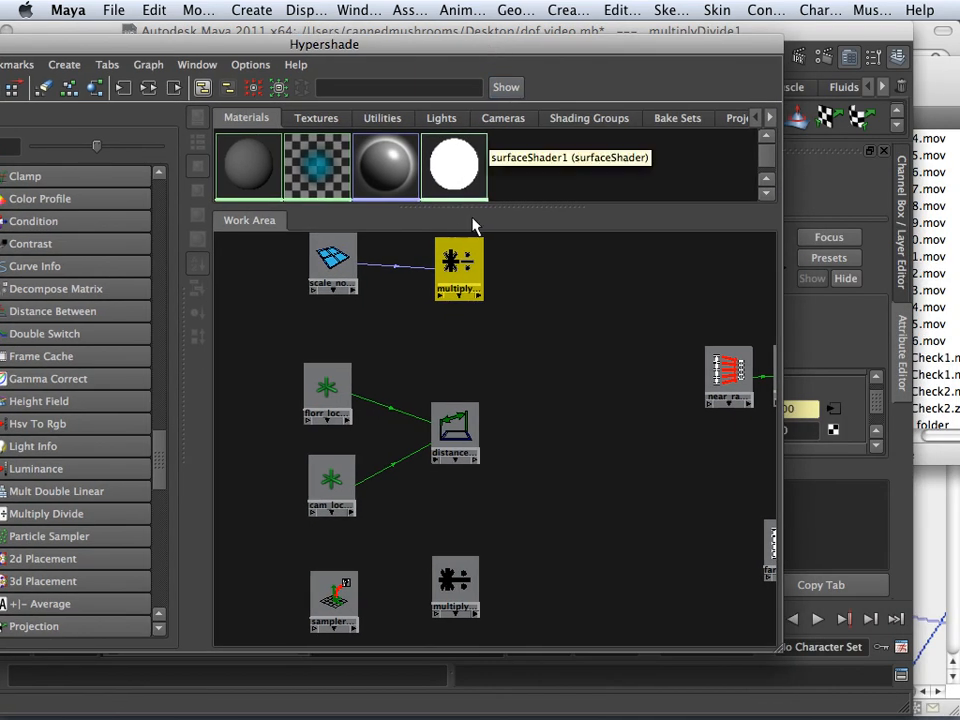
left_click_drag(575, 33, 427, 18)
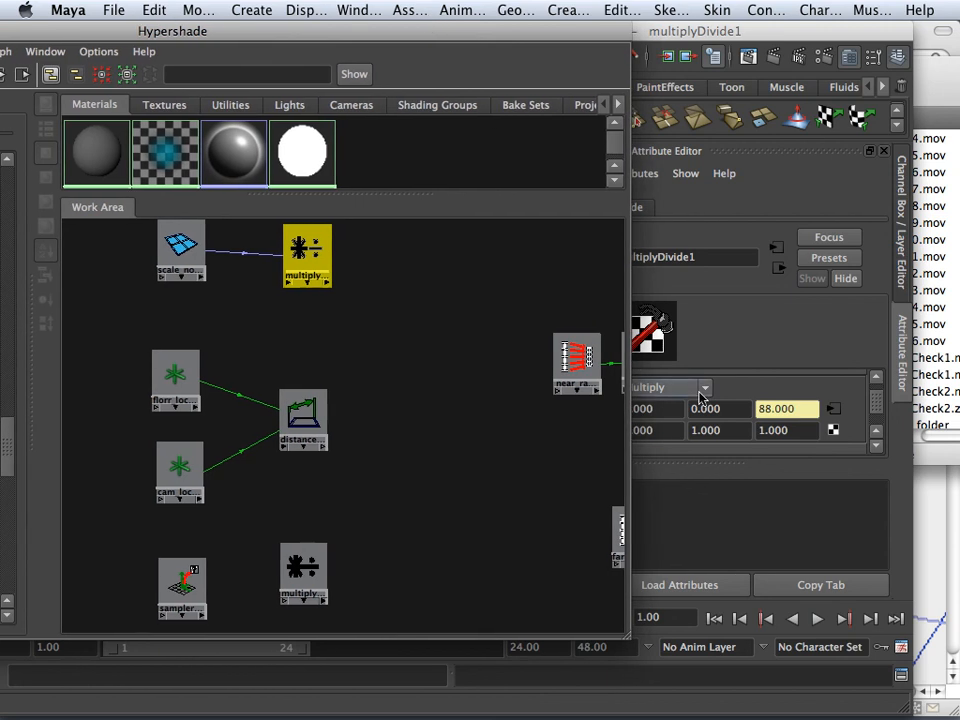